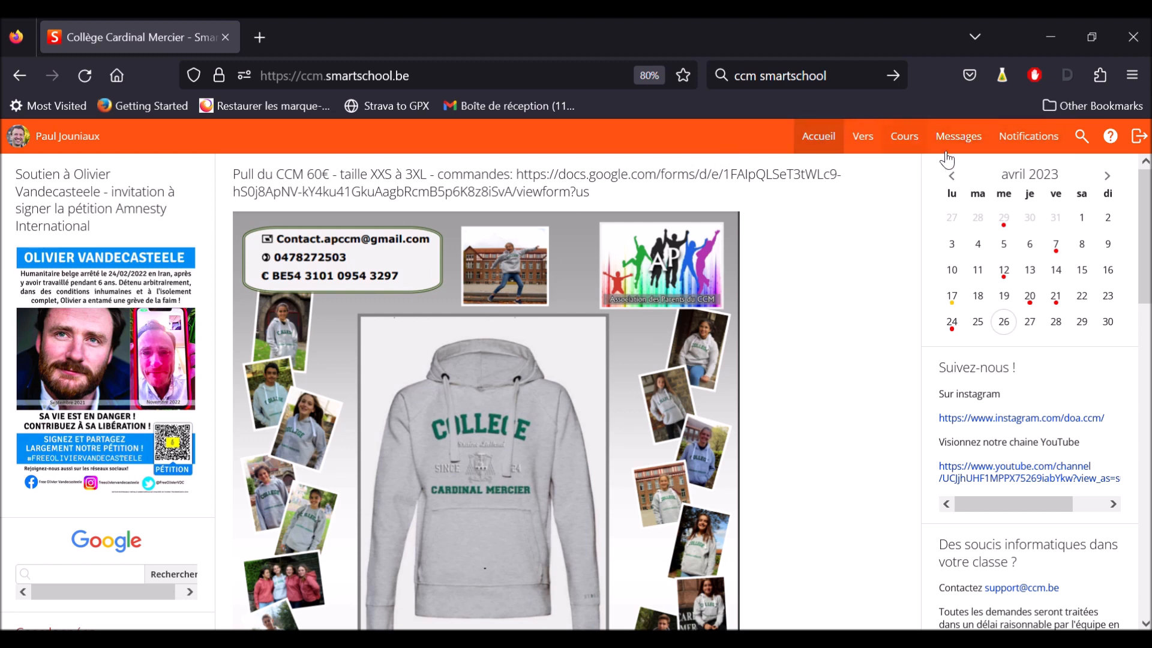
Open the Smartschool online help and look through the manual page
{"action": "left_click", "coordinate": [1112, 140]}
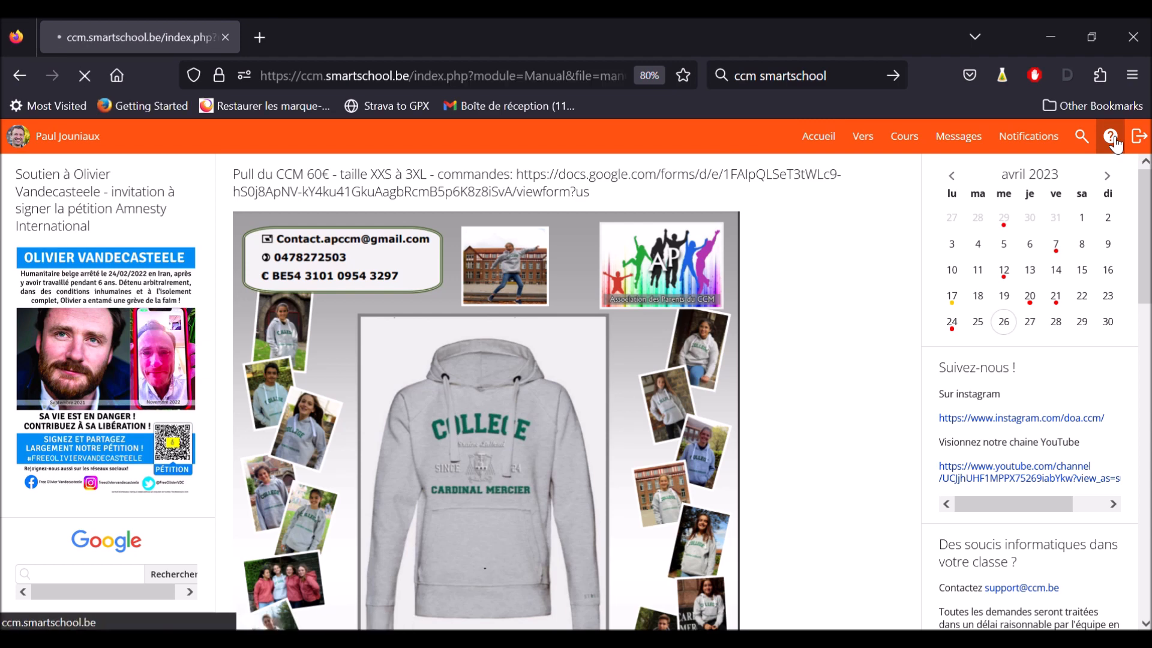
{"action": "scroll", "coordinate": [597, 450], "scroll_direction": "down", "scroll_amount": 3}
{"action": "scroll", "coordinate": [600, 453], "scroll_direction": "up", "scroll_amount": 2}
{"action": "scroll", "coordinate": [600, 452], "scroll_direction": "up", "scroll_amount": 2}
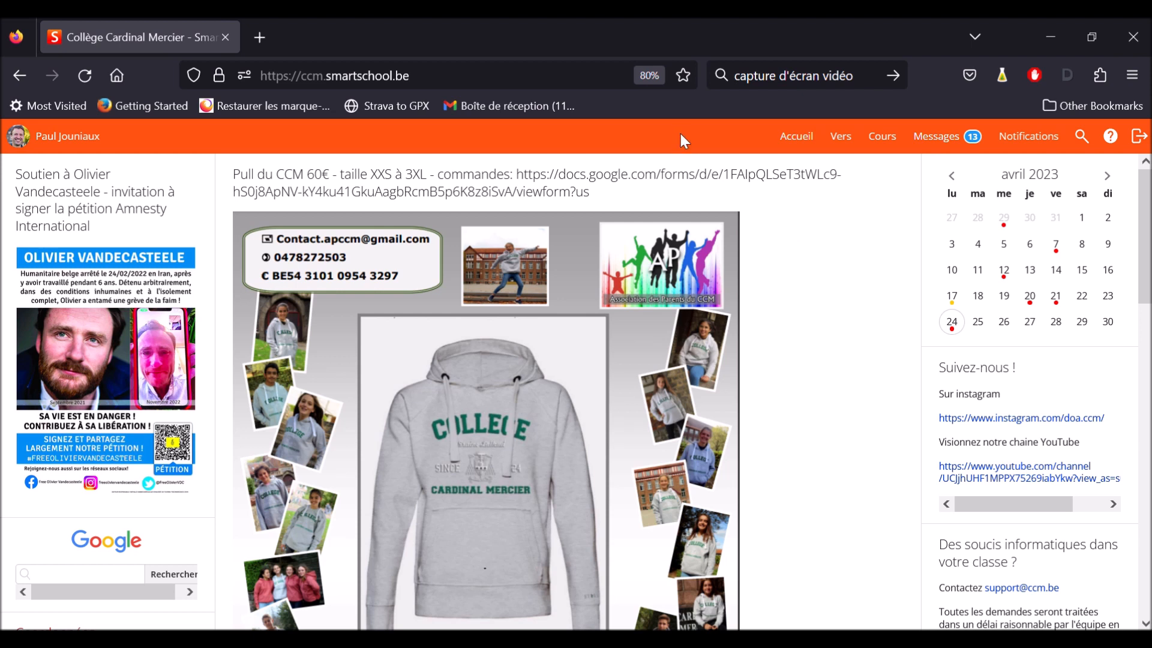
Open the personal agenda and go to the week of 22 to 26 May 2023
{"action": "left_click", "coordinate": [845, 145]}
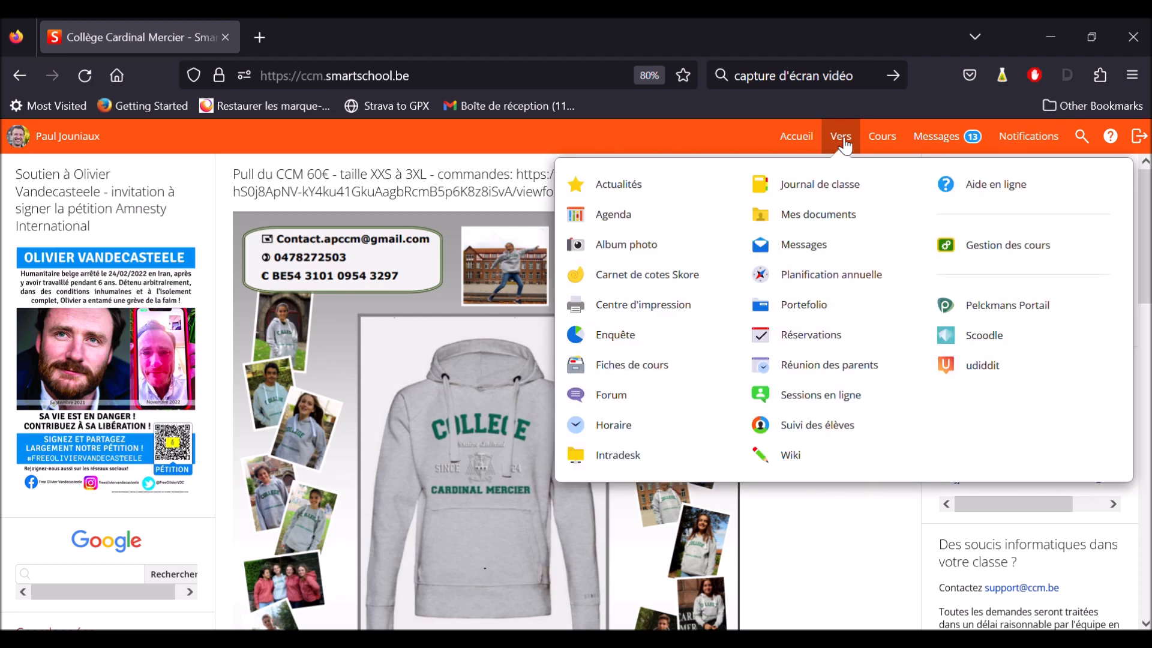
{"action": "left_click", "coordinate": [632, 223]}
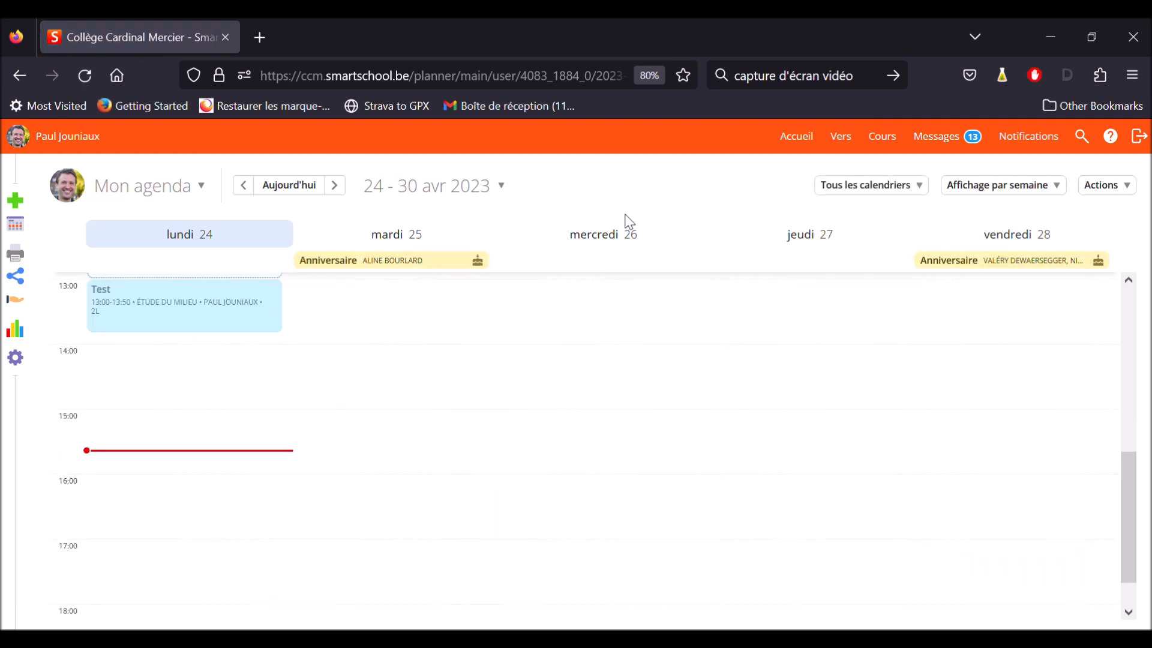
{"action": "left_click", "coordinate": [345, 190]}
{"action": "left_click", "coordinate": [345, 190]}
{"action": "left_click", "coordinate": [346, 190]}
{"action": "left_click", "coordinate": [347, 189]}
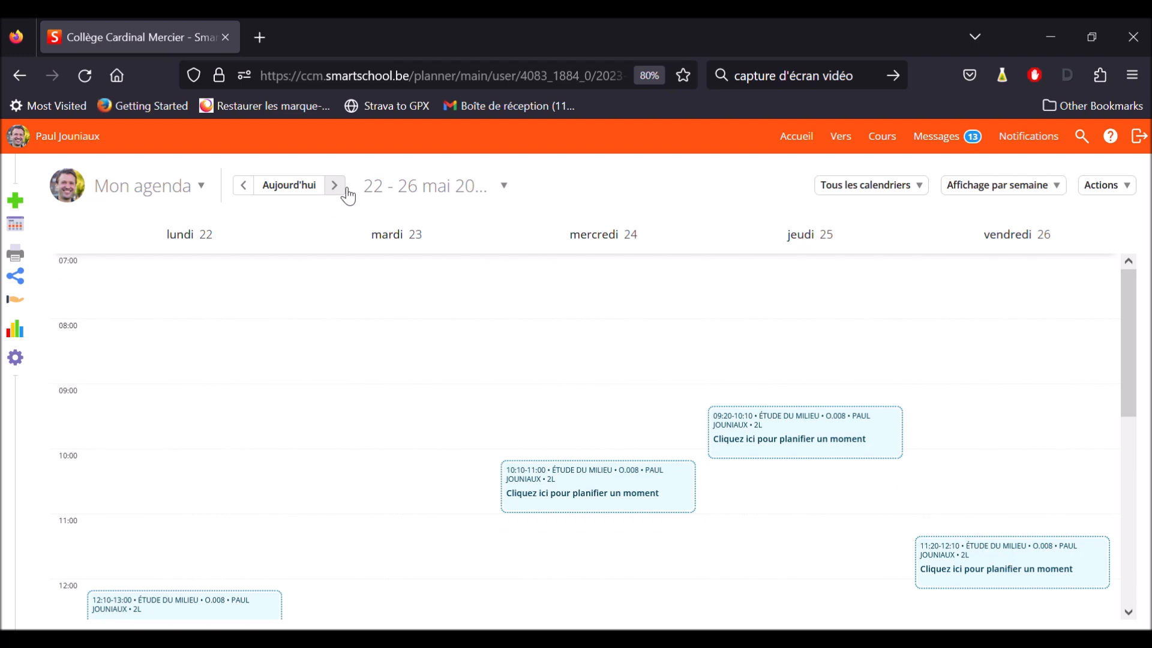
Open the blank Étude du milieu moment of class 2L on Monday 22 May at 12:10
{"action": "scroll", "coordinate": [388, 362], "scroll_direction": "down", "scroll_amount": 1}
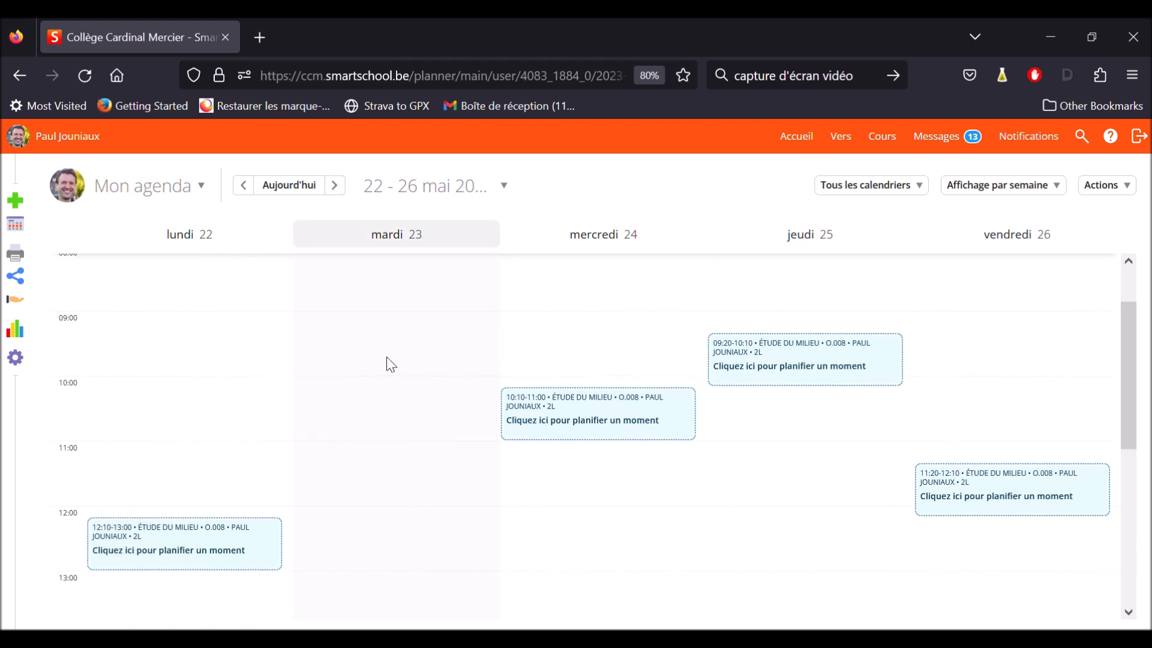
{"action": "scroll", "coordinate": [390, 363], "scroll_direction": "up", "scroll_amount": 1}
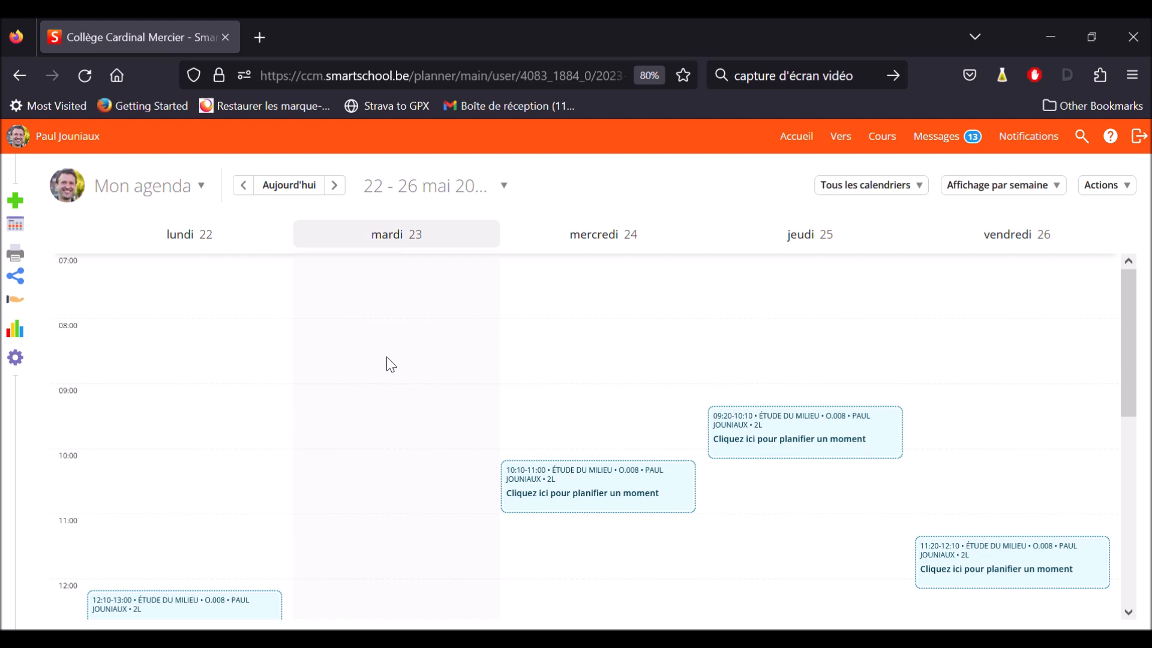
{"action": "scroll", "coordinate": [390, 363], "scroll_direction": "down", "scroll_amount": 2}
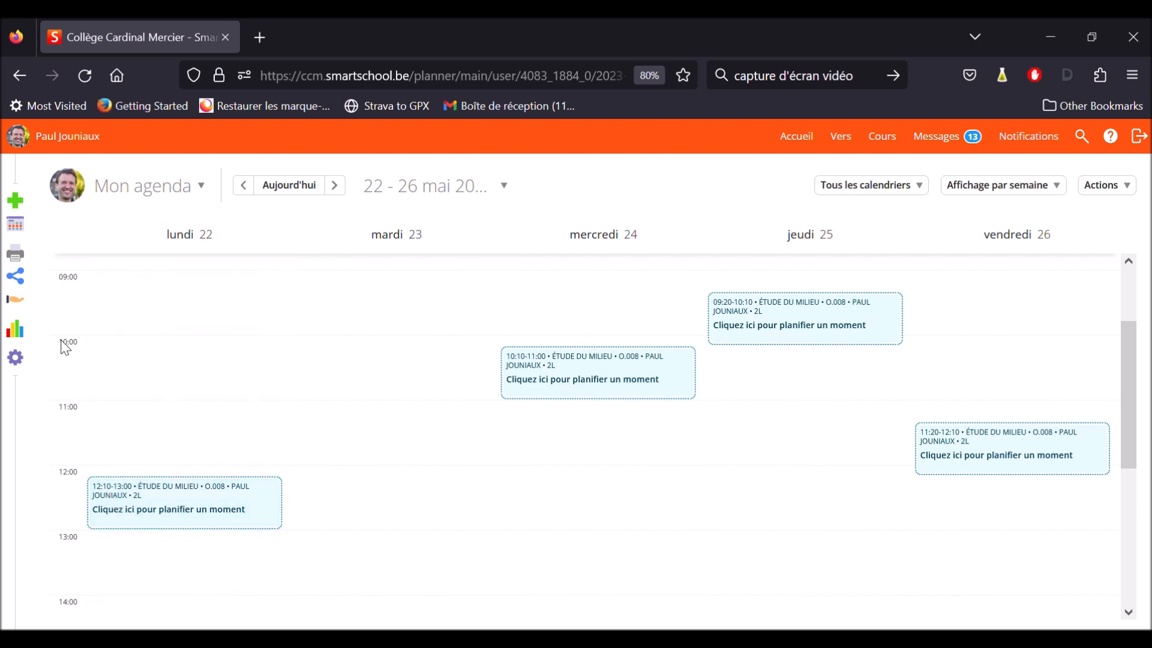
{"action": "left_click", "coordinate": [24, 210]}
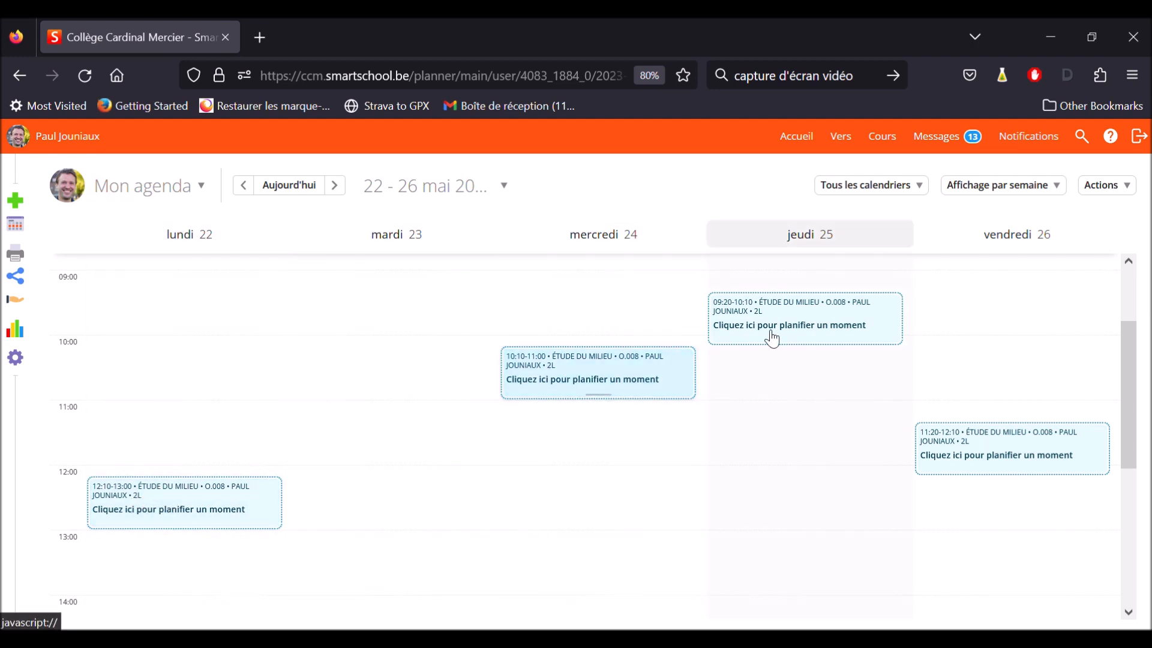
{"action": "left_click", "coordinate": [185, 492]}
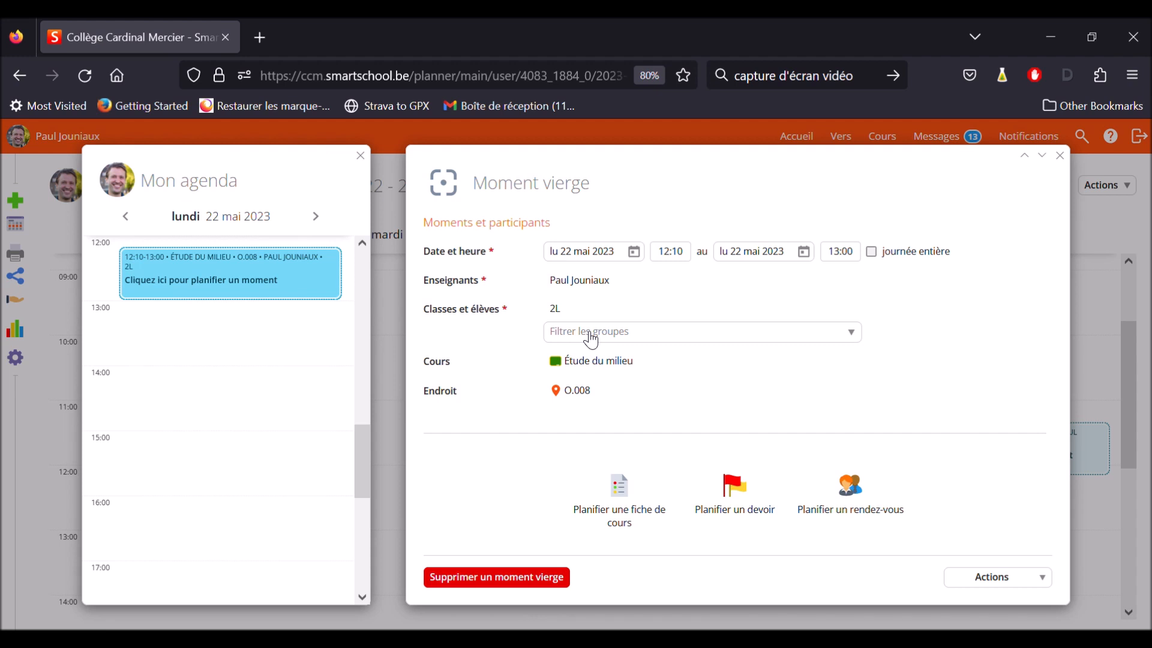
Browse the group filters available for class 2L and open the additional filter options
{"action": "left_click", "coordinate": [597, 340]}
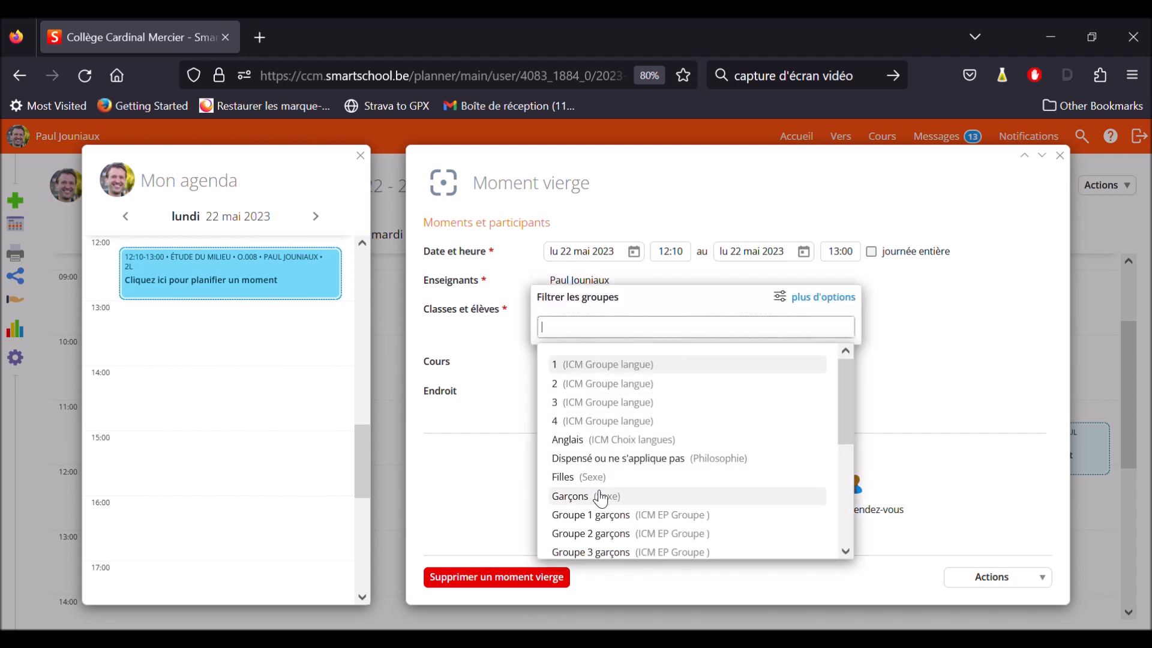
{"action": "scroll", "coordinate": [612, 459], "scroll_direction": "down", "scroll_amount": 3}
{"action": "scroll", "coordinate": [613, 460], "scroll_direction": "down", "scroll_amount": 2}
{"action": "scroll", "coordinate": [613, 461], "scroll_direction": "up", "scroll_amount": 5}
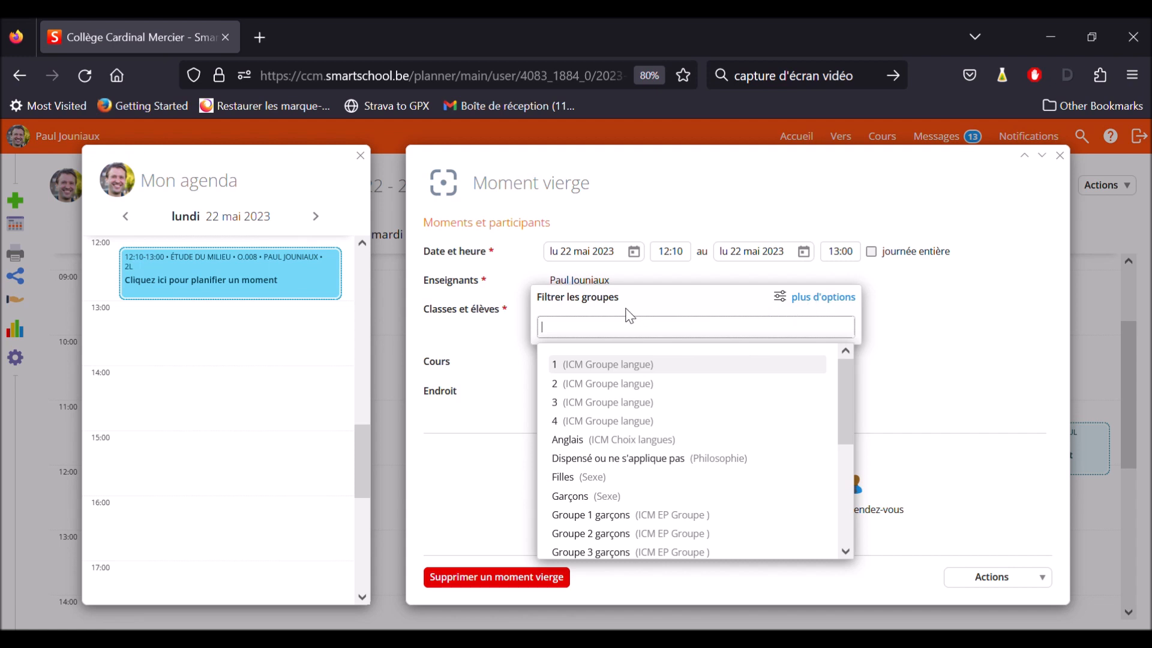
{"action": "left_click", "coordinate": [809, 305]}
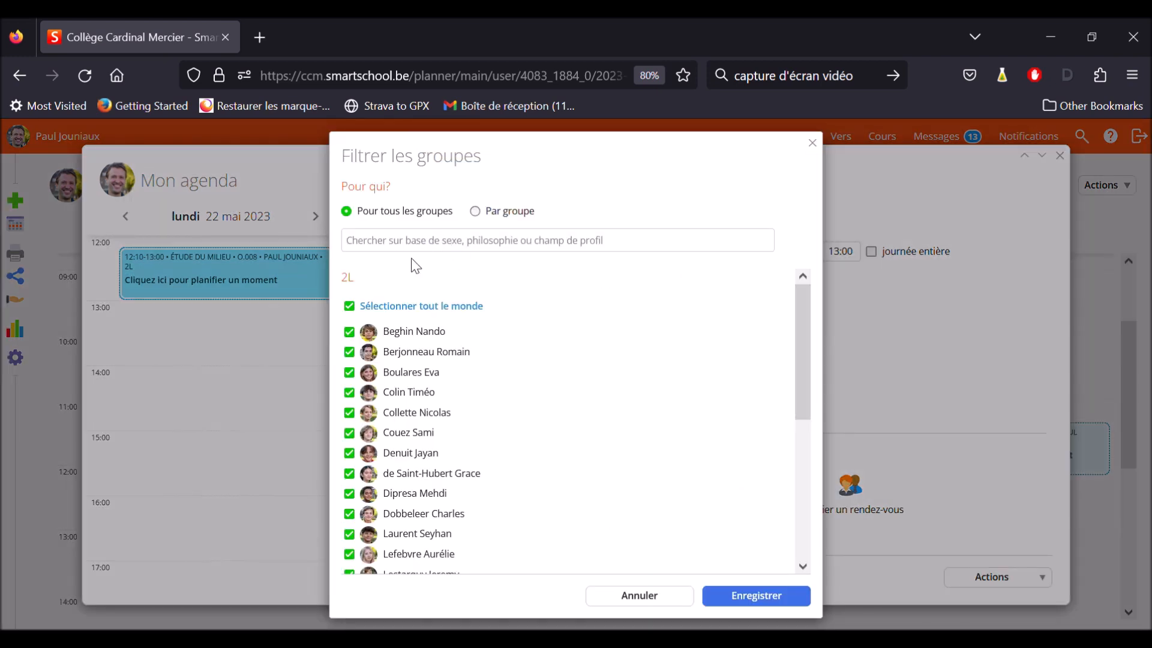
Deselect everyone in 2L, select four individual students, and save the group filter for this lesson only
{"action": "scroll", "coordinate": [434, 432], "scroll_direction": "down", "scroll_amount": 5}
{"action": "scroll", "coordinate": [434, 432], "scroll_direction": "up", "scroll_amount": 5}
{"action": "left_click", "coordinate": [357, 309]}
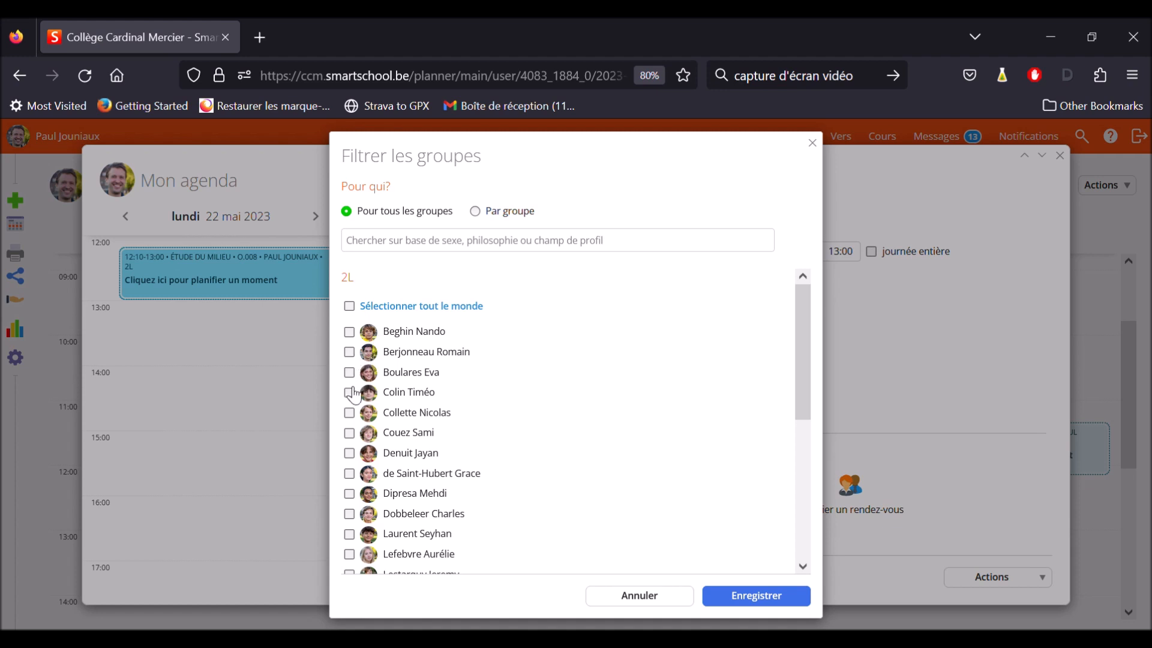
{"action": "left_click", "coordinate": [392, 354]}
{"action": "left_click", "coordinate": [400, 412]}
{"action": "left_click", "coordinate": [406, 456]}
{"action": "left_click", "coordinate": [409, 478]}
{"action": "left_click", "coordinate": [754, 599]}
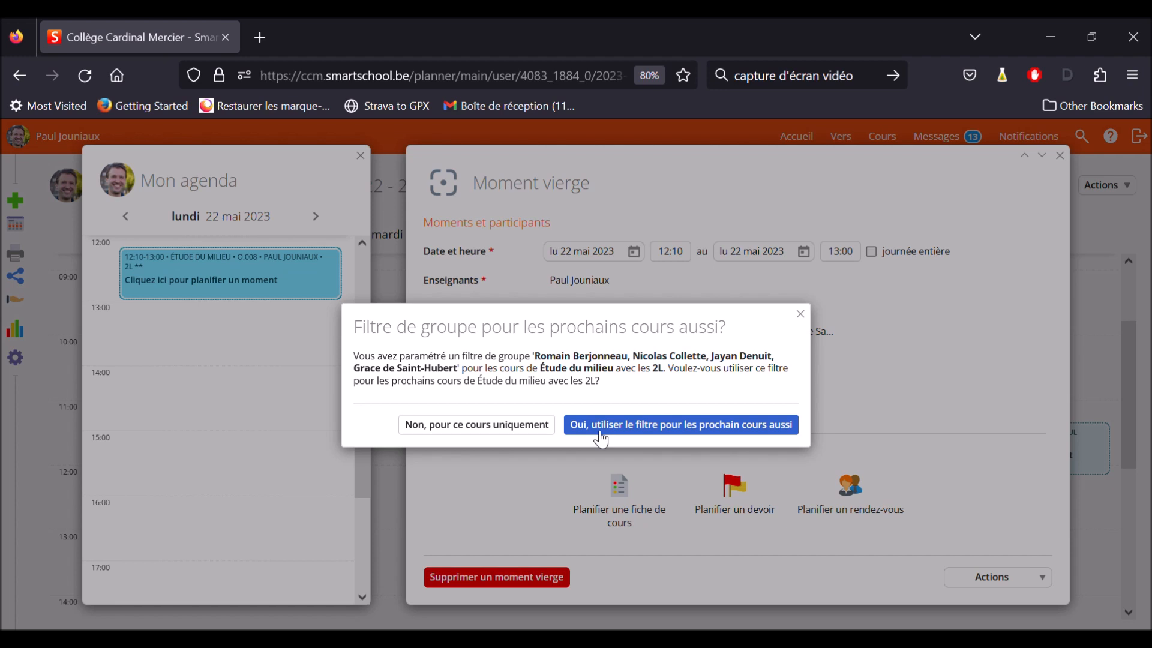
{"action": "left_click", "coordinate": [525, 428]}
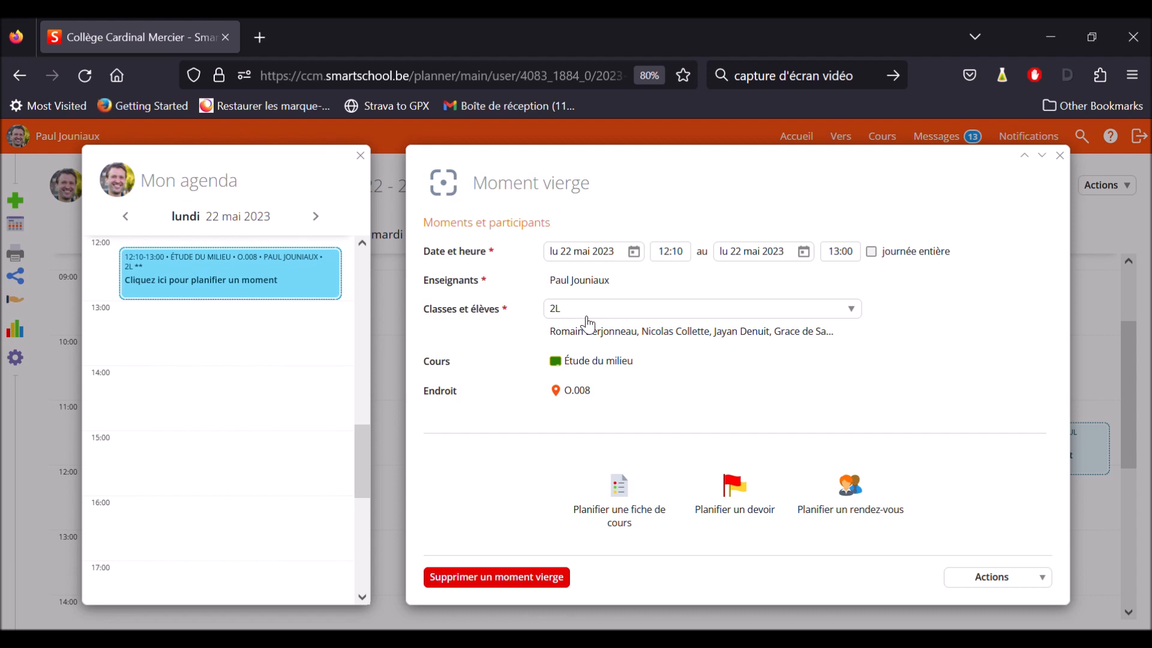
Remove the group filter by selecting all 2L students again, for this lesson only
{"action": "left_click", "coordinate": [618, 333]}
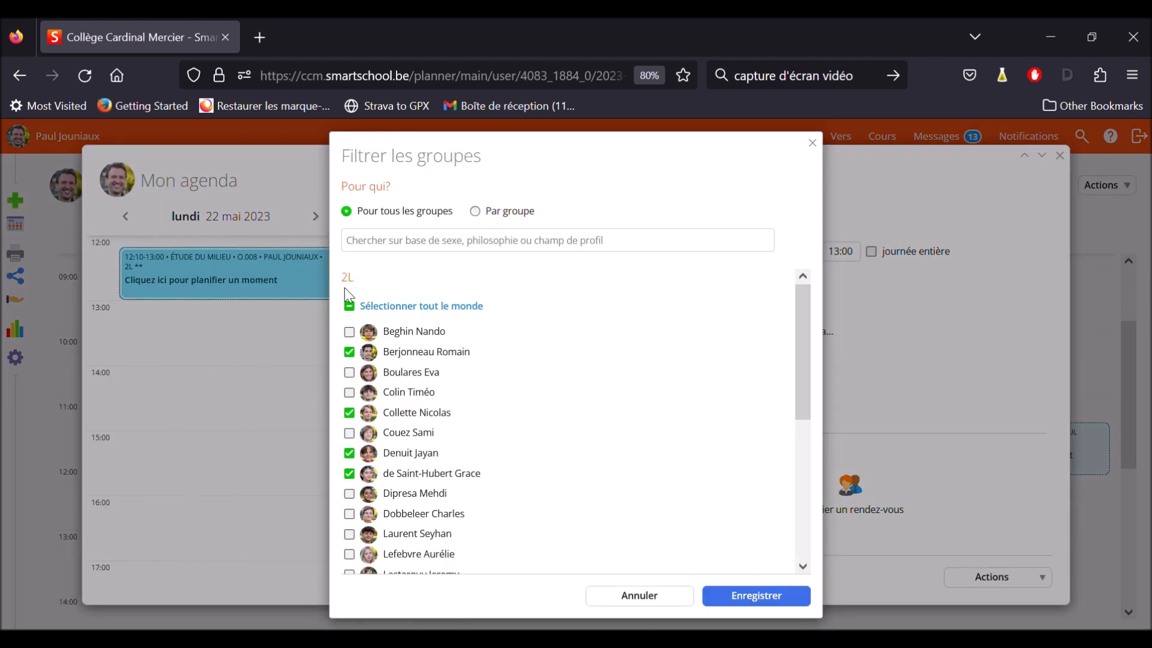
{"action": "left_click", "coordinate": [377, 307]}
{"action": "left_click", "coordinate": [747, 596]}
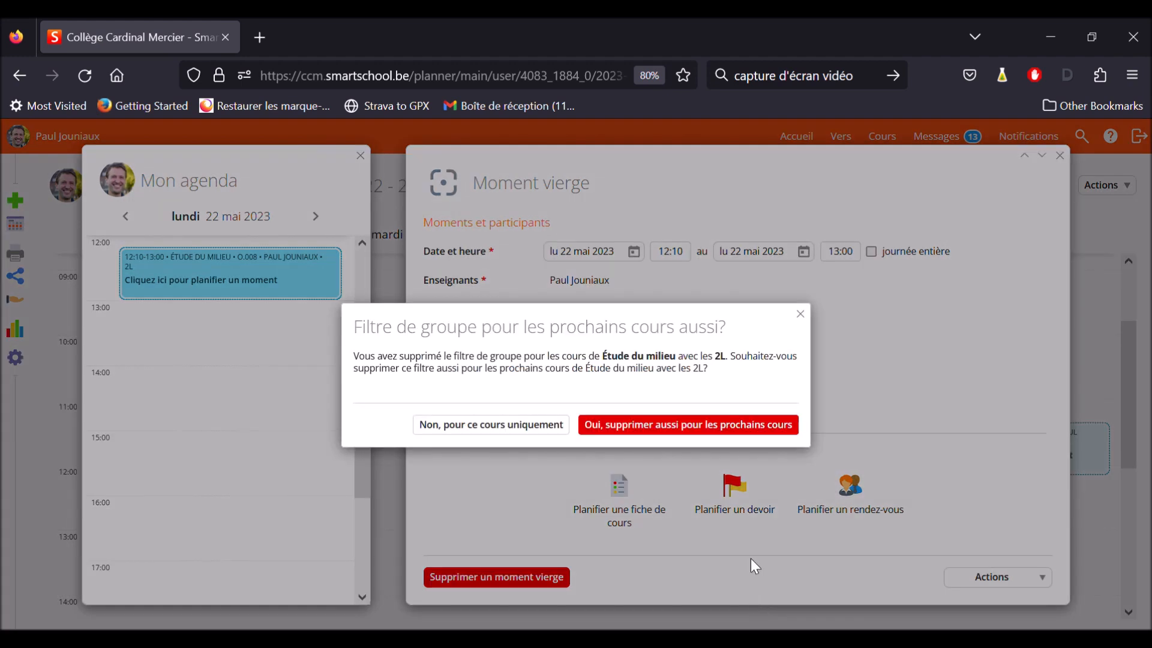
{"action": "left_click", "coordinate": [526, 434]}
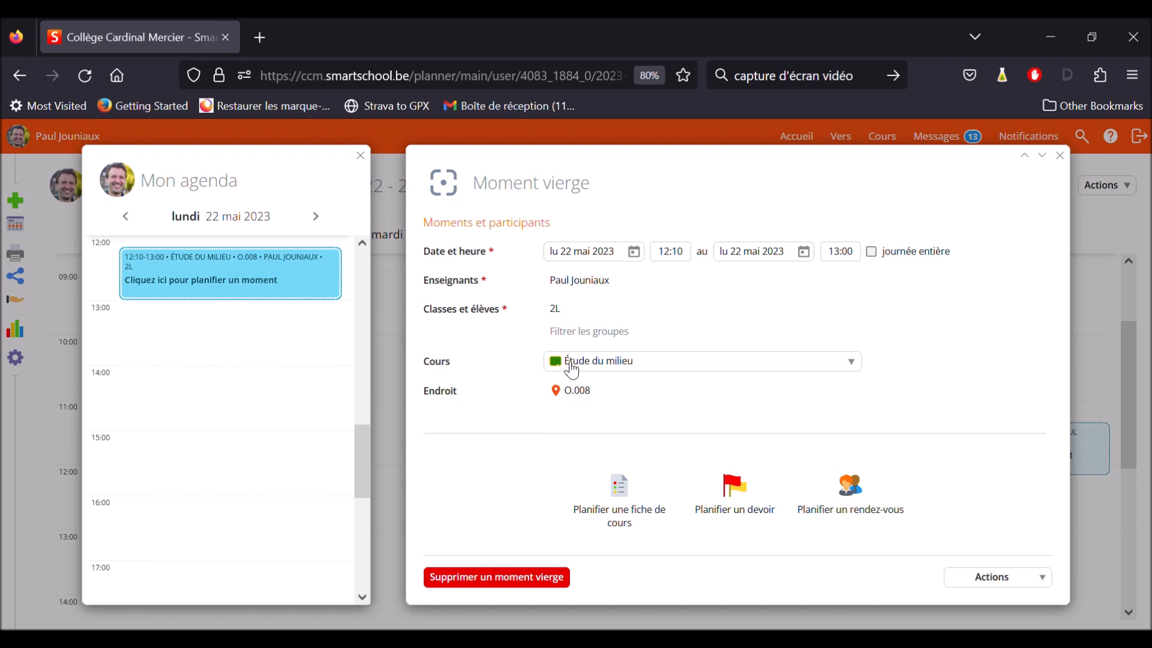
Browse the building O rooms among the campus buildings offered as the moment's location, and cancel the room selection
{"action": "left_click", "coordinate": [603, 397]}
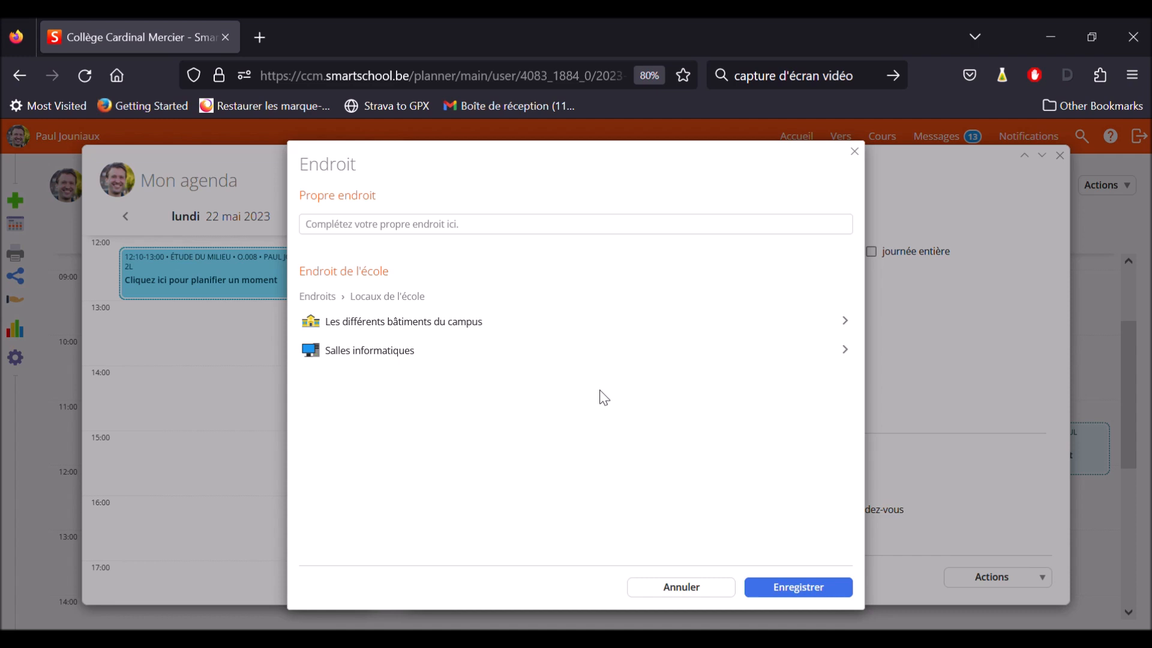
{"action": "left_click", "coordinate": [427, 329]}
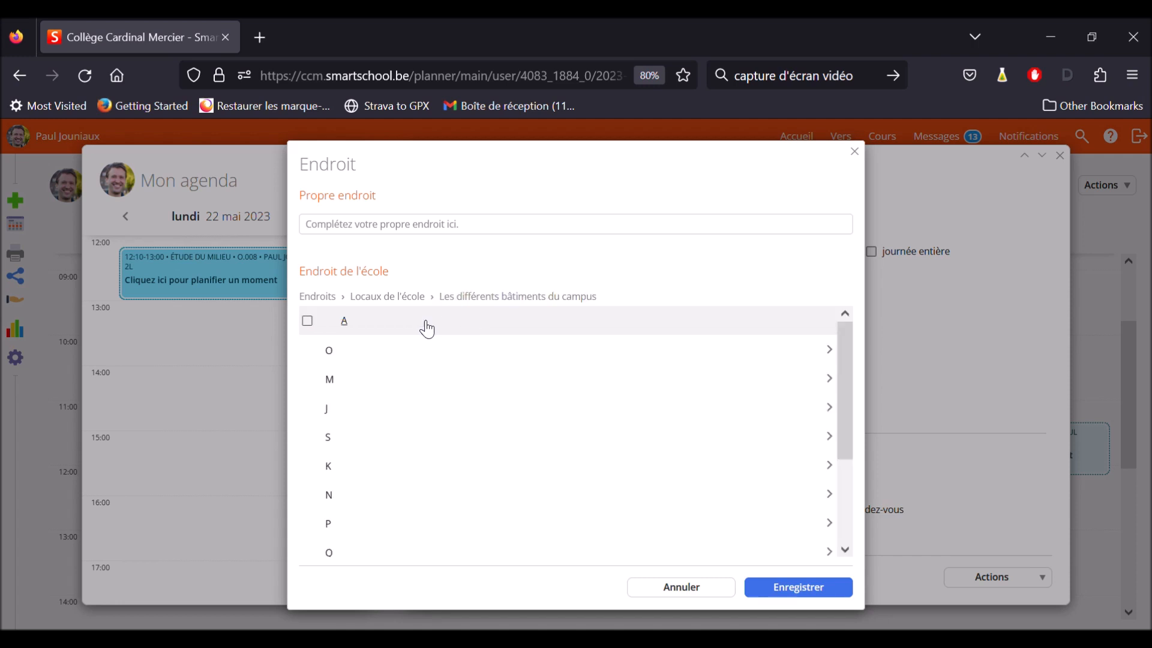
{"action": "left_click", "coordinate": [338, 360]}
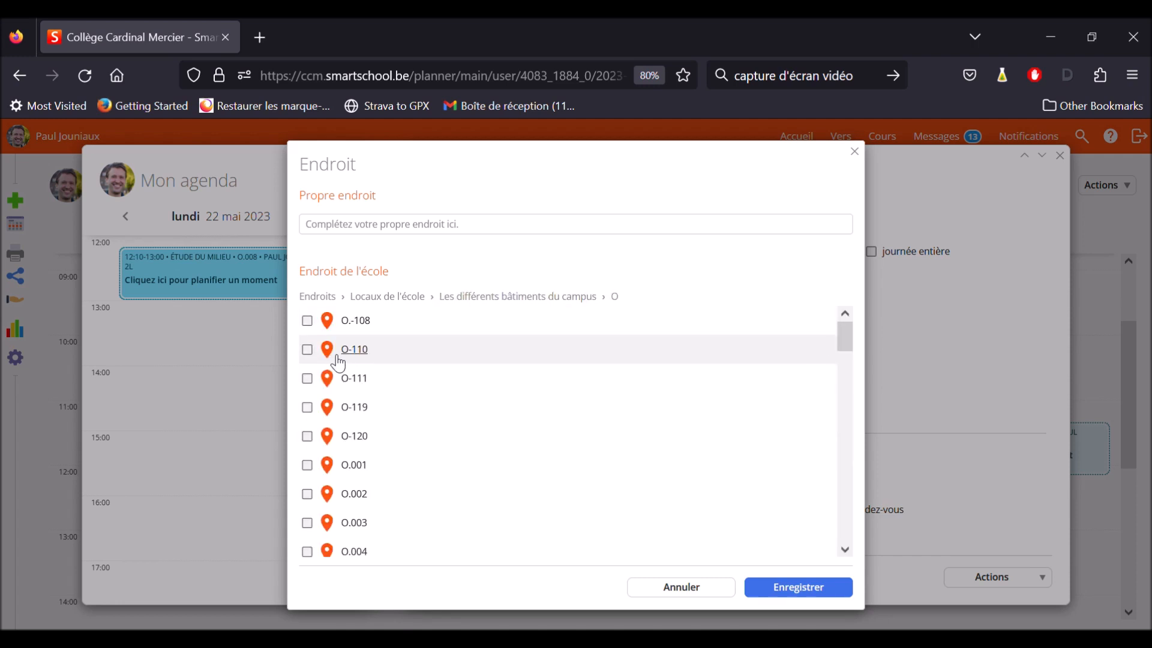
{"action": "scroll", "coordinate": [358, 474], "scroll_direction": "down", "scroll_amount": 5}
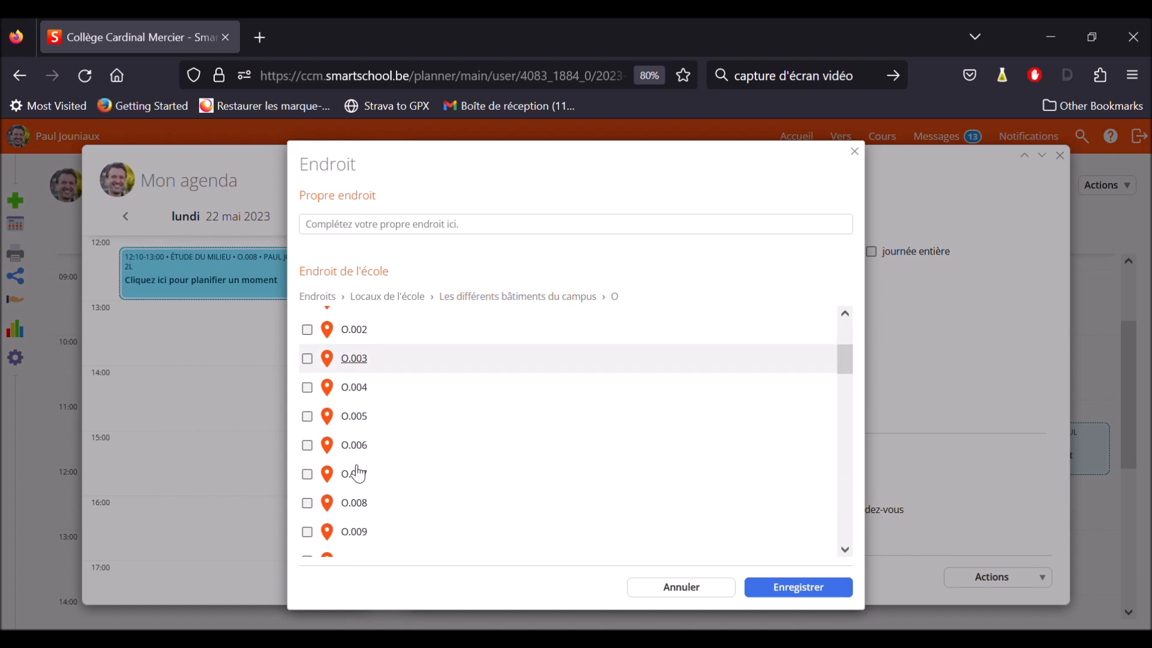
{"action": "scroll", "coordinate": [357, 474], "scroll_direction": "down", "scroll_amount": 5}
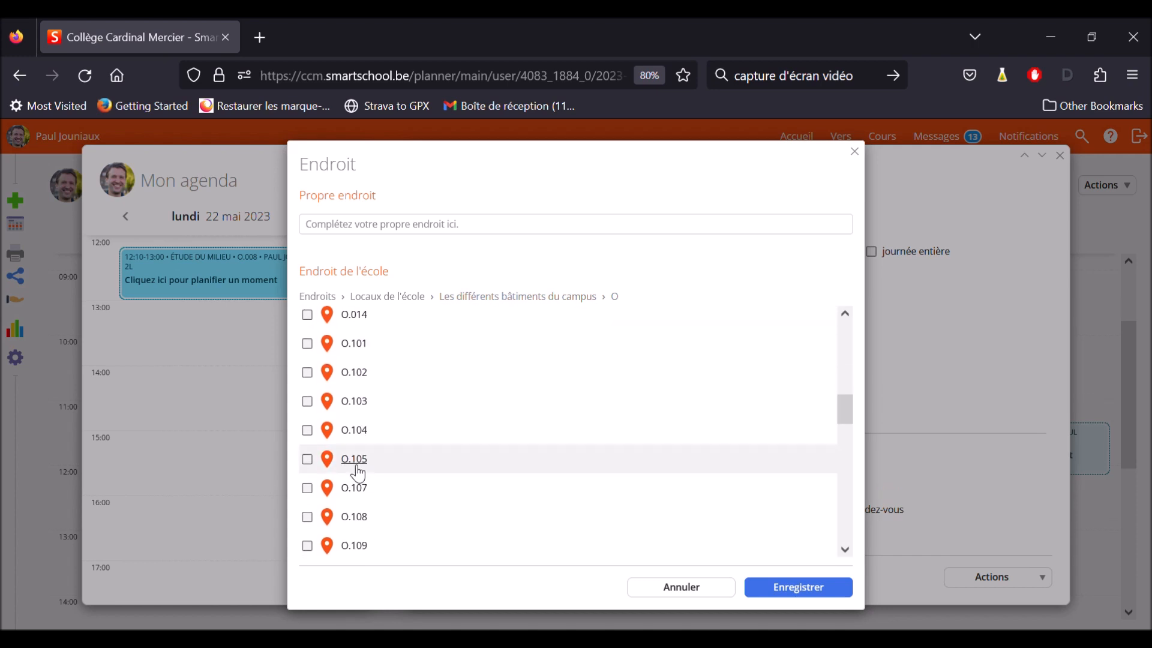
{"action": "scroll", "coordinate": [358, 471], "scroll_direction": "down", "scroll_amount": 3}
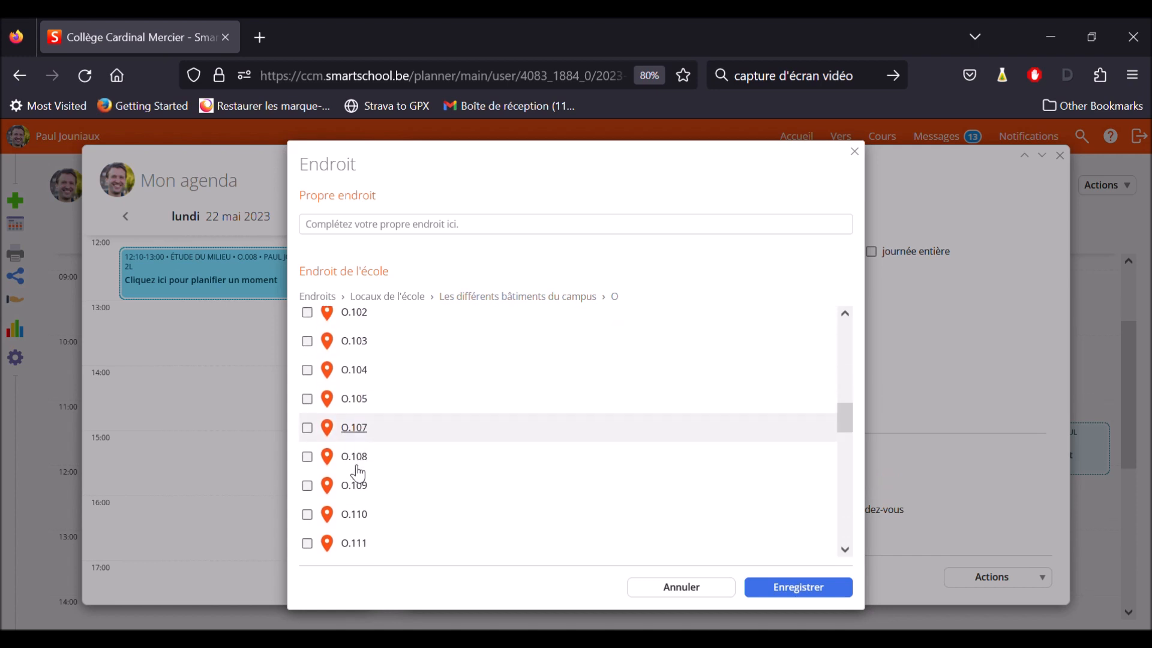
{"action": "left_click", "coordinate": [682, 587]}
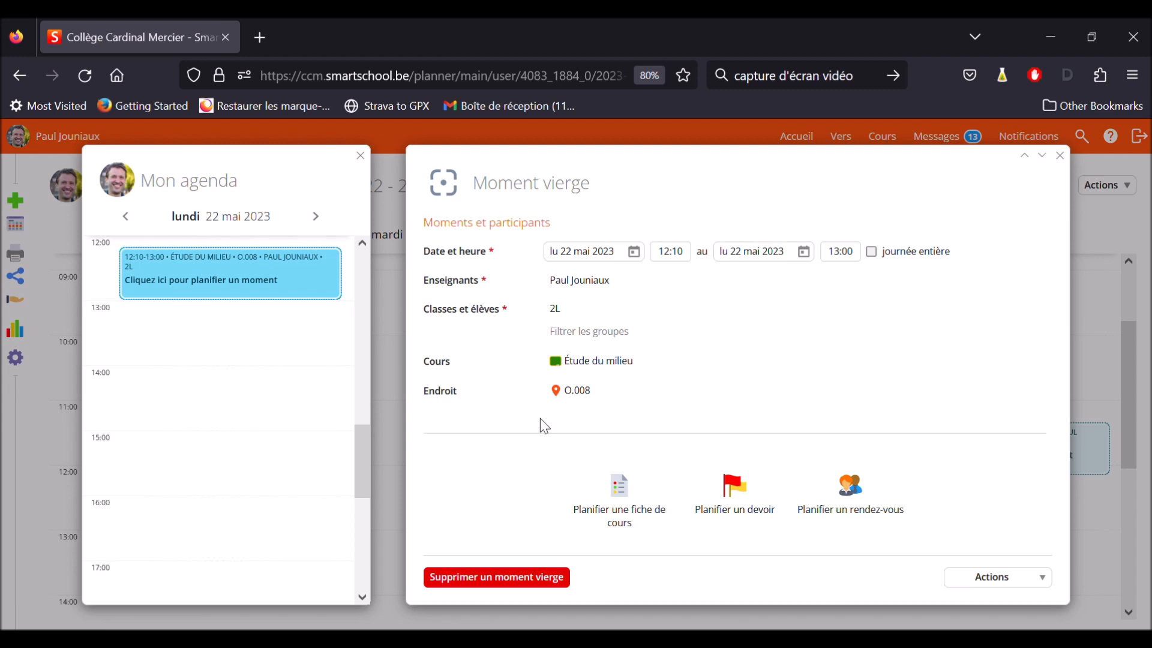
Start planning a lesson sheet for the moment from a blank lesson and title it "Séquence 1 : introduction"
{"action": "left_click", "coordinate": [625, 516]}
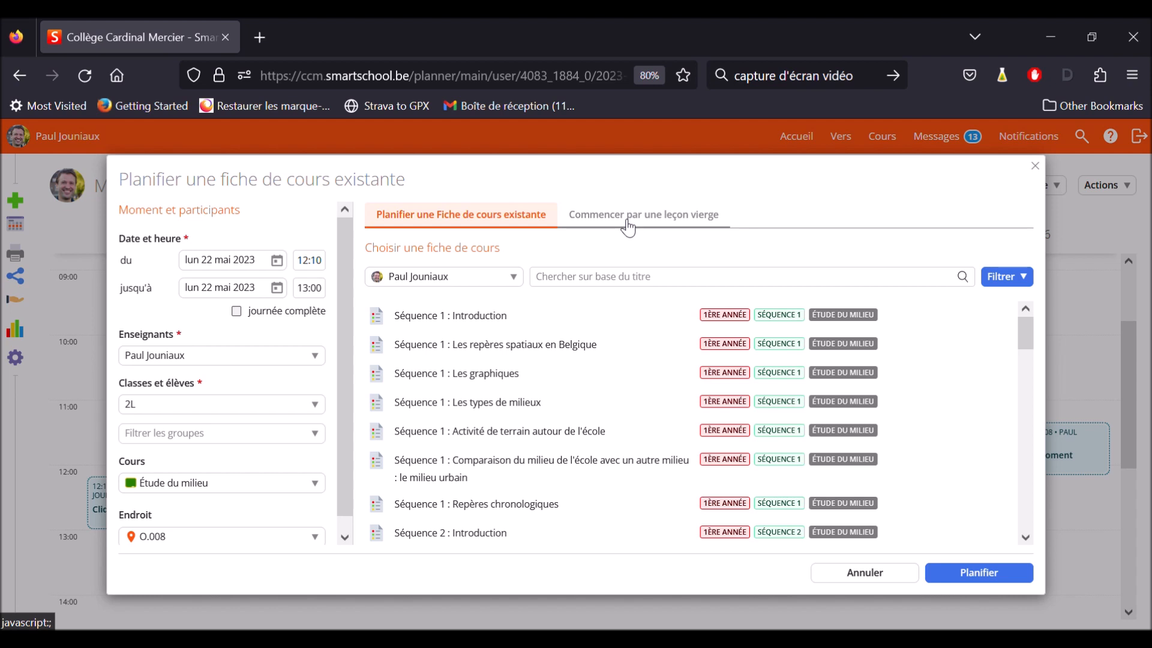
{"action": "left_click", "coordinate": [663, 223]}
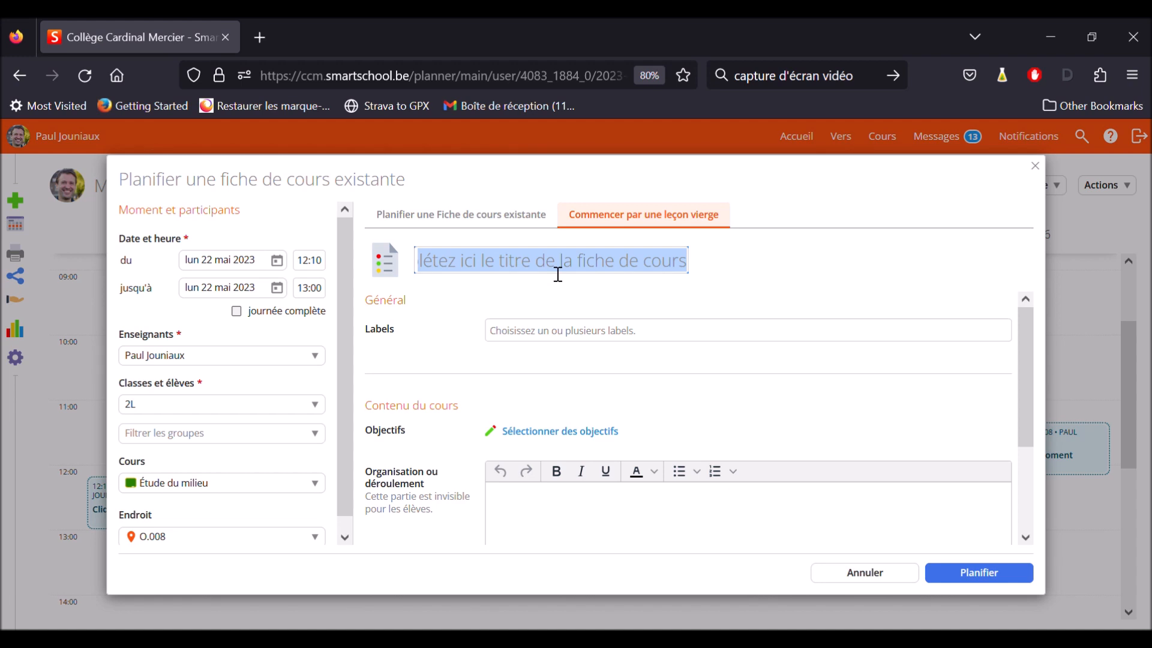
{"action": "type", "text": "Séq"}
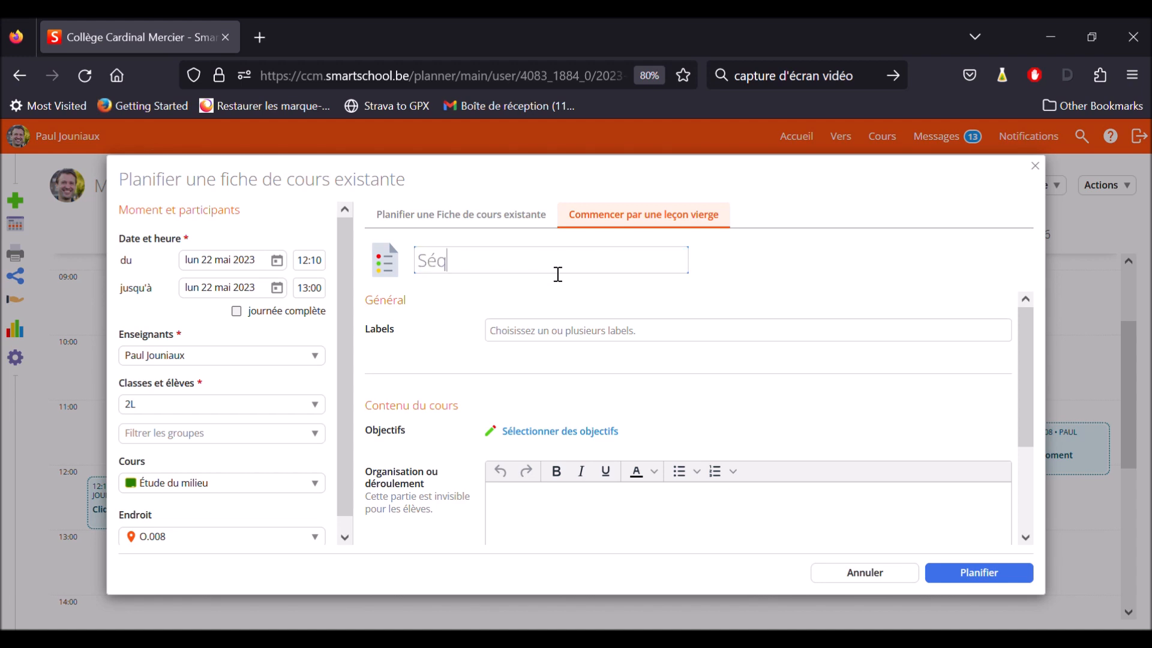
{"action": "type", "text": "uence 1 : introduction"}
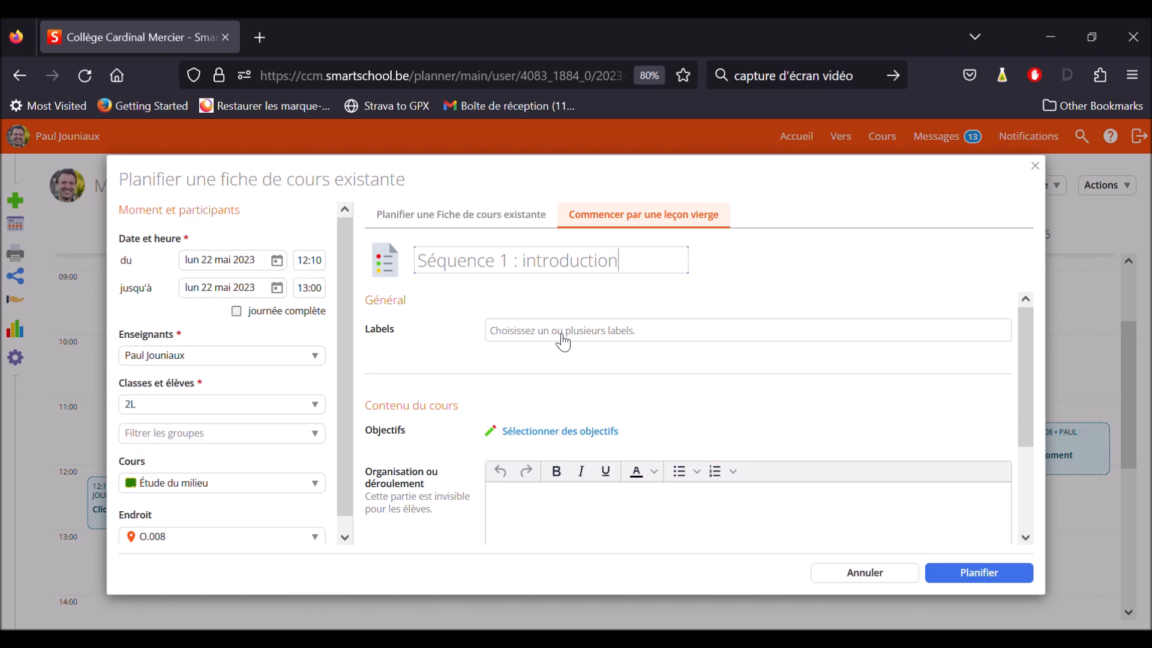
Add the school label "1ère année" to the lesson sheet
{"action": "left_click", "coordinate": [563, 342]}
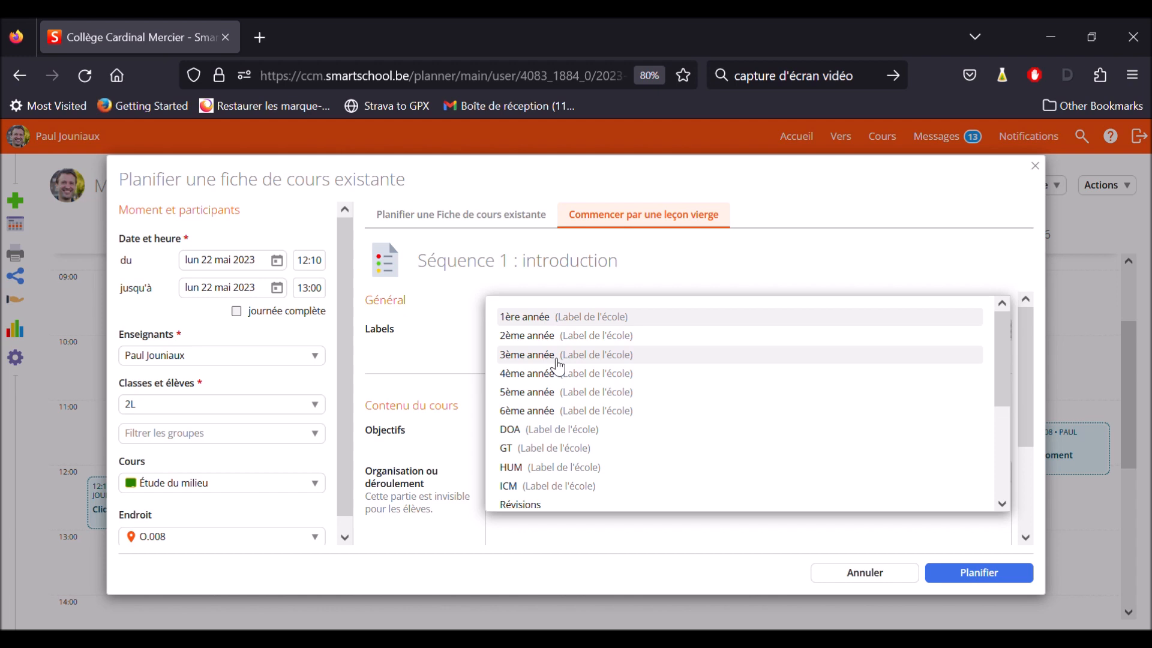
{"action": "scroll", "coordinate": [549, 328], "scroll_direction": "down", "scroll_amount": 1}
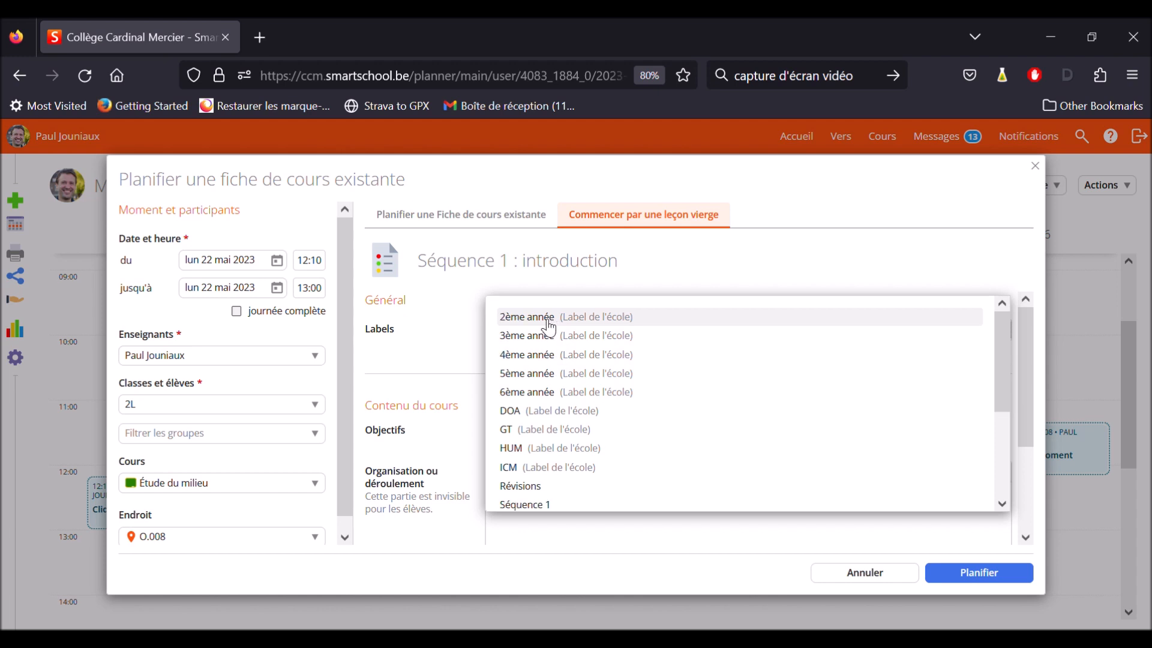
{"action": "left_click", "coordinate": [446, 345]}
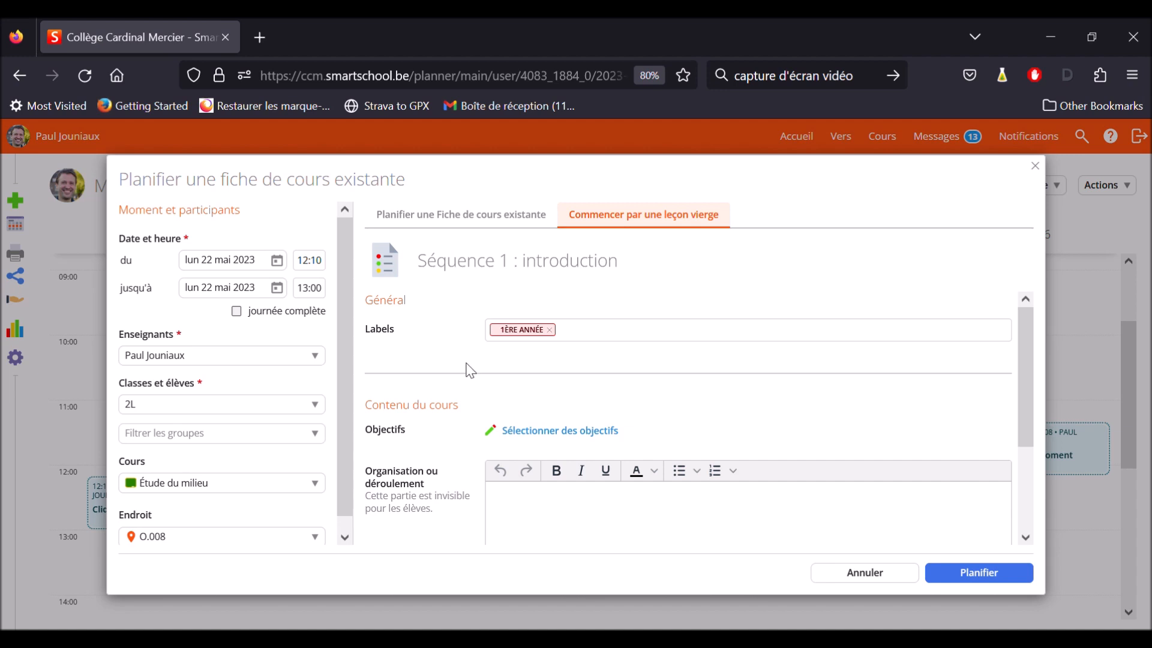
{"action": "scroll", "coordinate": [470, 371], "scroll_direction": "down", "scroll_amount": 1}
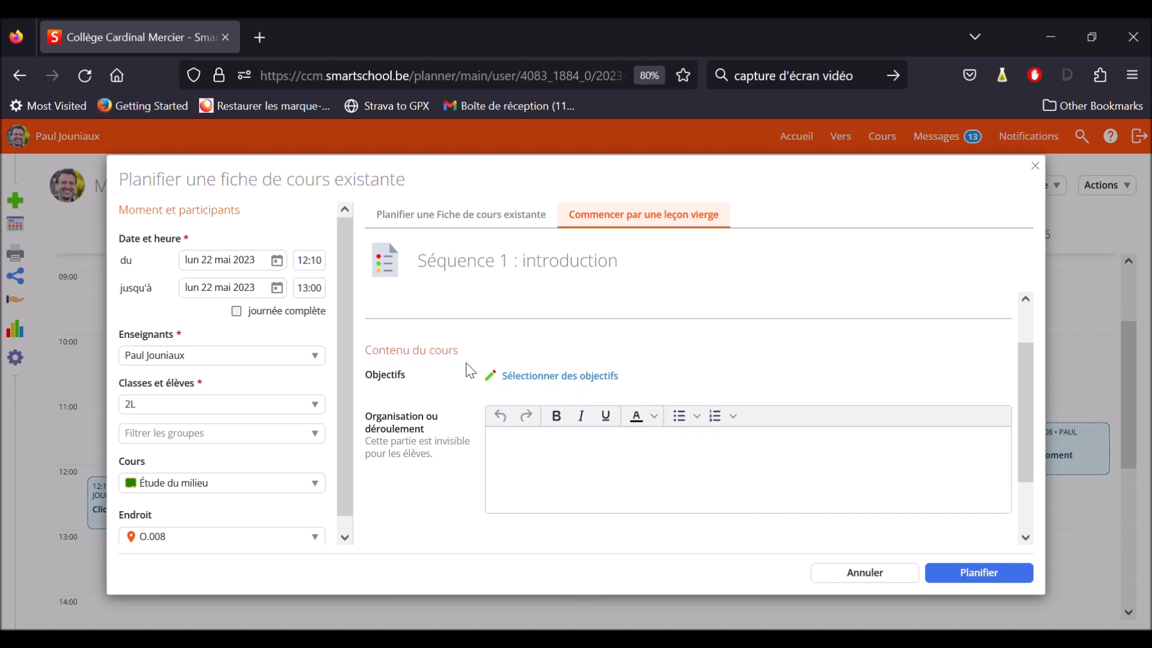
{"action": "scroll", "coordinate": [470, 371], "scroll_direction": "down", "scroll_amount": 1}
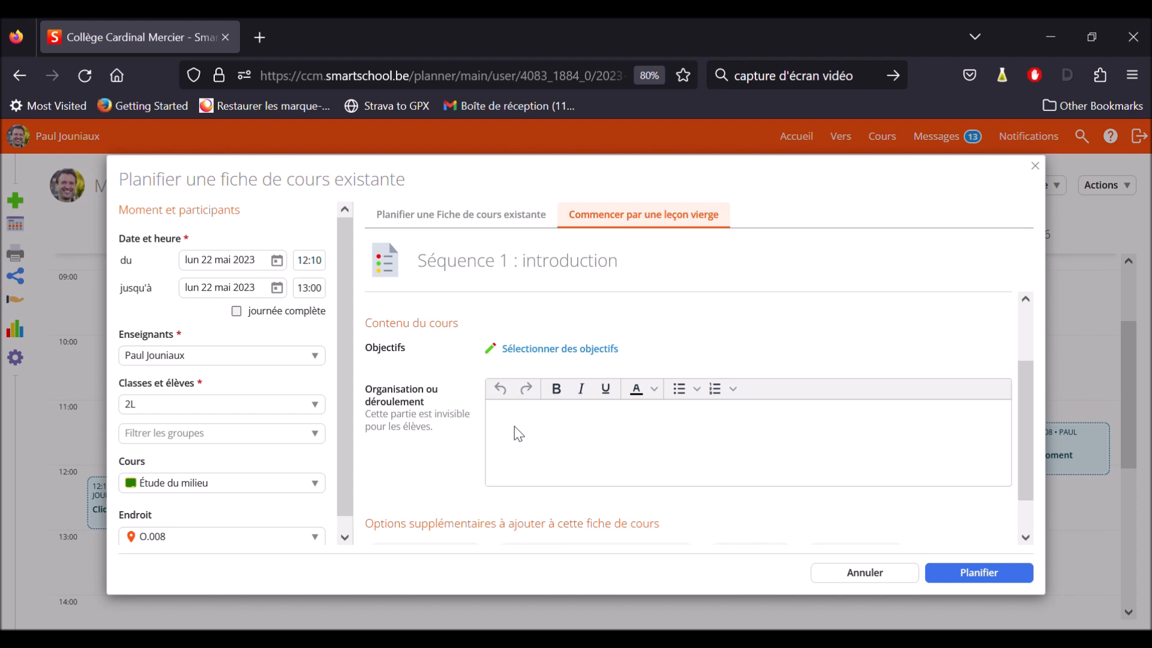
Add student information reading "P. 1 à 4" to the lesson sheet
{"action": "scroll", "coordinate": [513, 426], "scroll_direction": "down", "scroll_amount": 1}
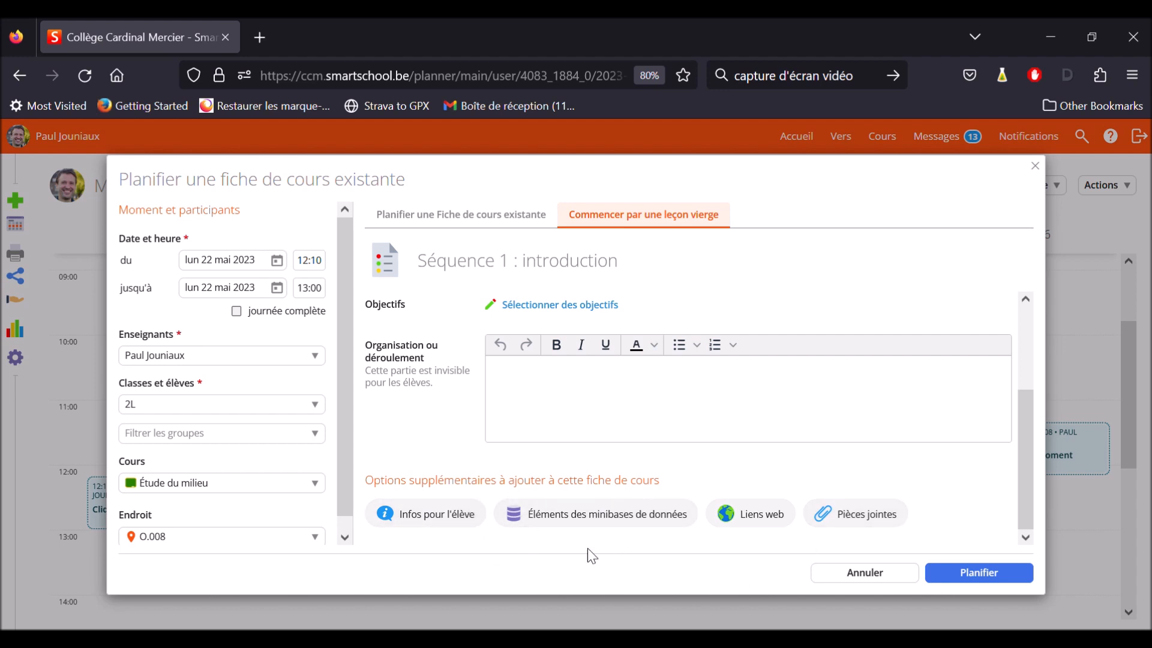
{"action": "left_click", "coordinate": [432, 520]}
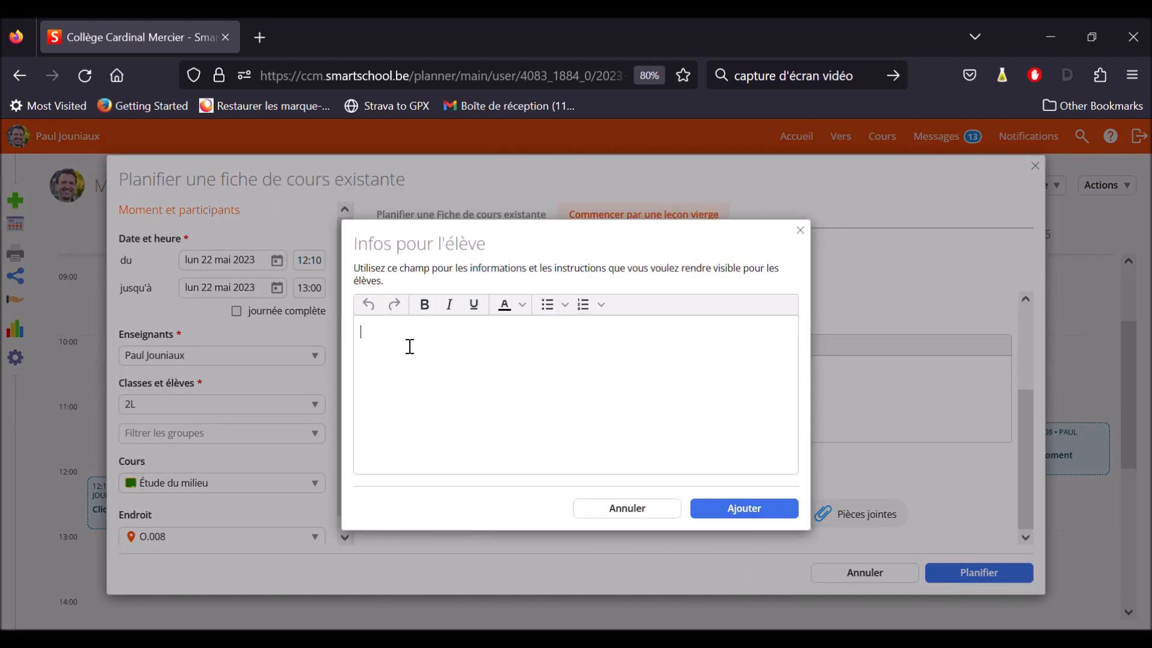
{"action": "type", "text": "P. 1 à 4"}
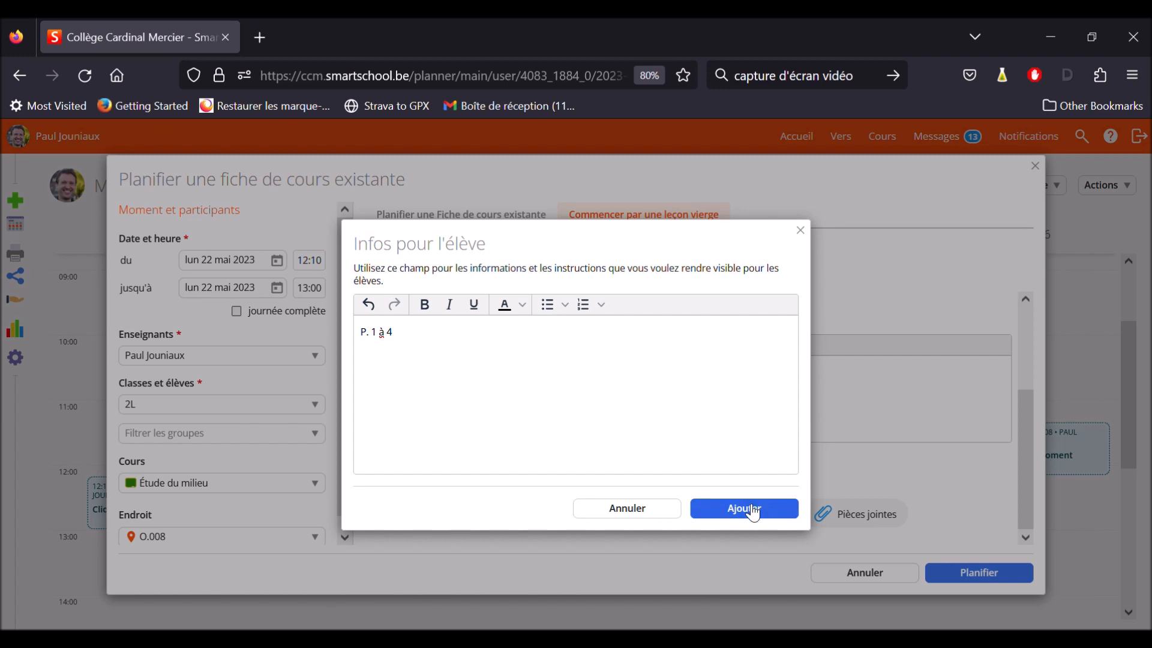
{"action": "left_click", "coordinate": [757, 515]}
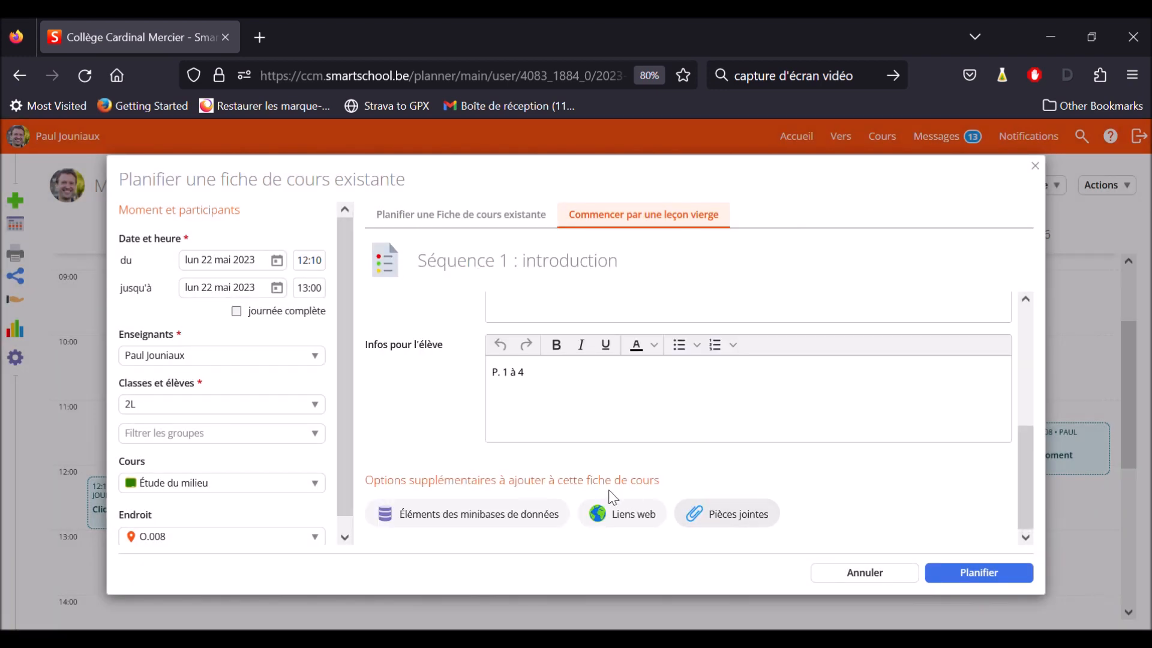
Look at the options for adding a web link and for uploading attachments, cancelling both without adding anything
{"action": "left_click", "coordinate": [628, 521]}
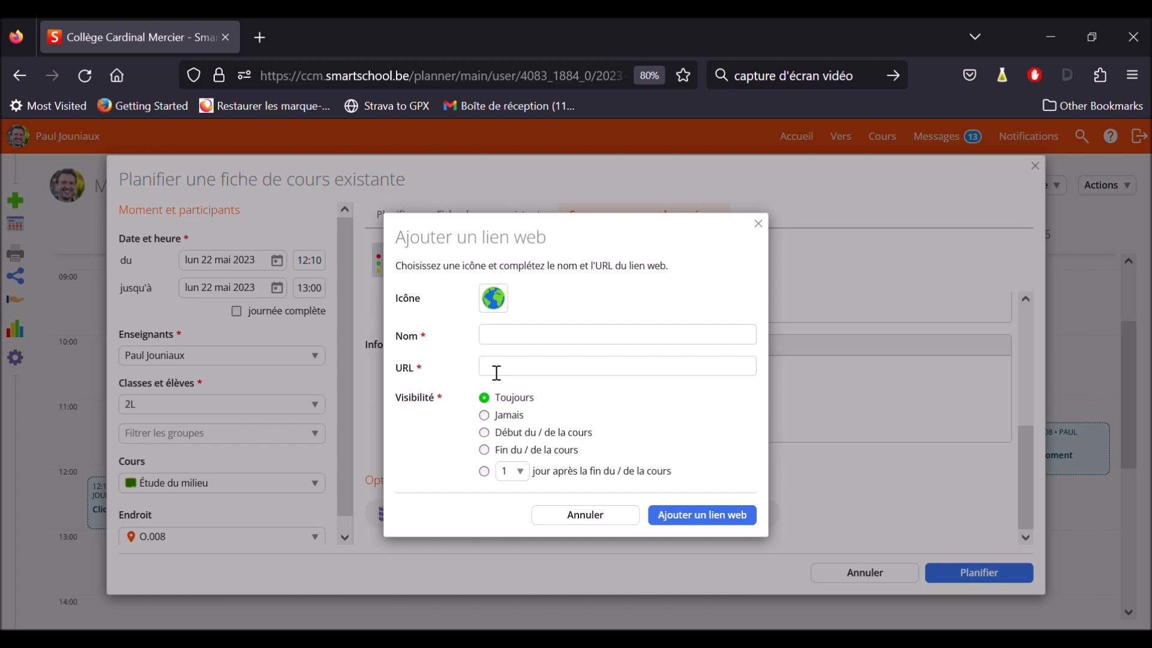
{"action": "left_click", "coordinate": [609, 515]}
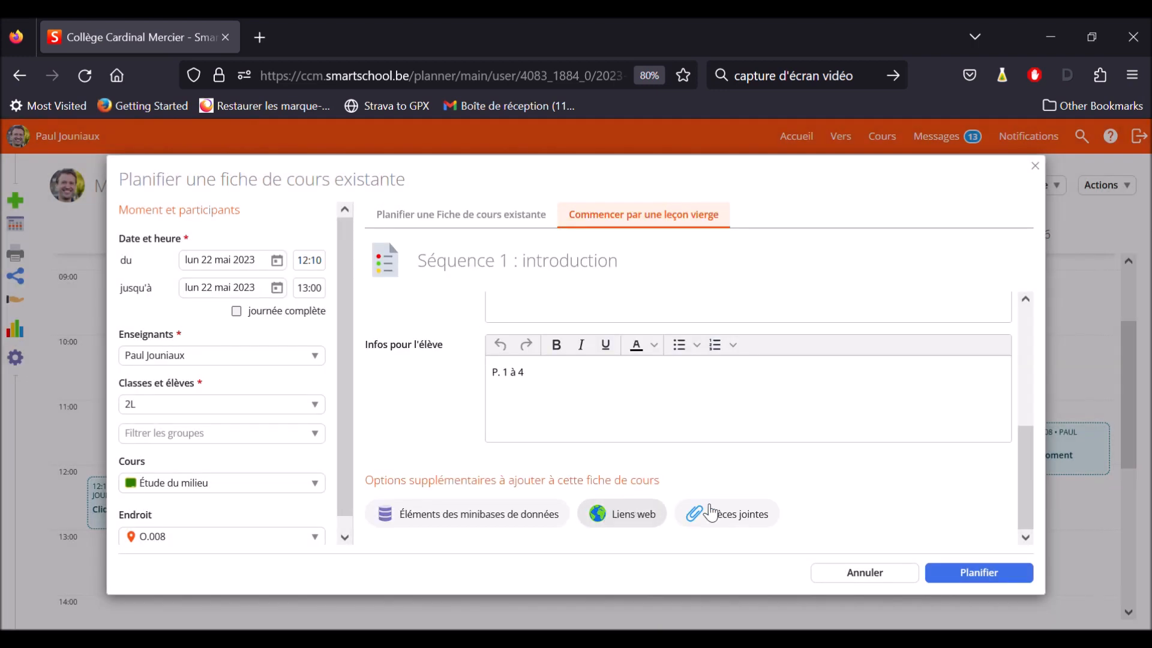
{"action": "left_click", "coordinate": [748, 522]}
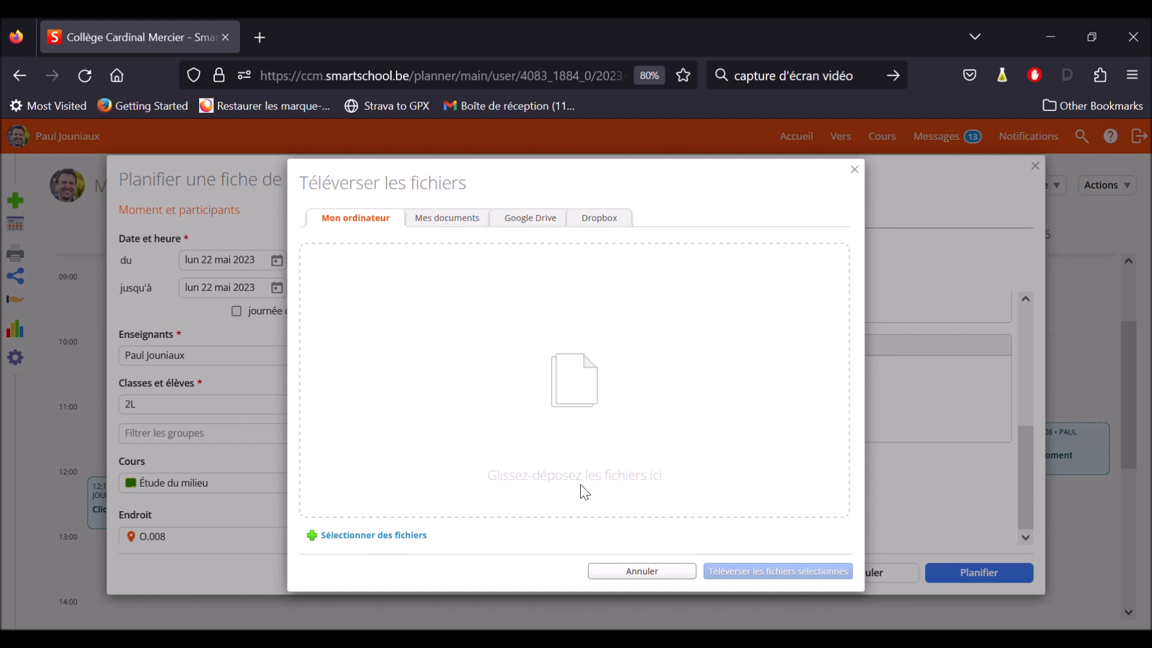
{"action": "left_click", "coordinate": [629, 573]}
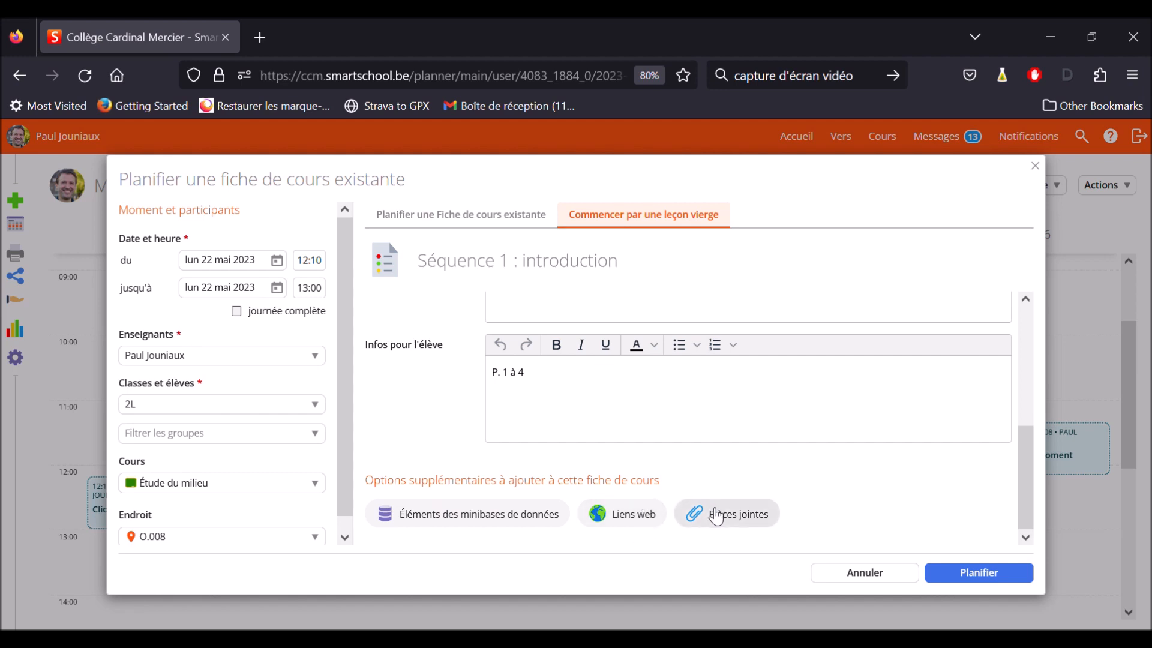
Review the lesson sheet, plan it for Monday 22 May from 12:10 to 13:00, and return to the weekly agenda
{"action": "scroll", "coordinate": [779, 412], "scroll_direction": "up", "scroll_amount": 5}
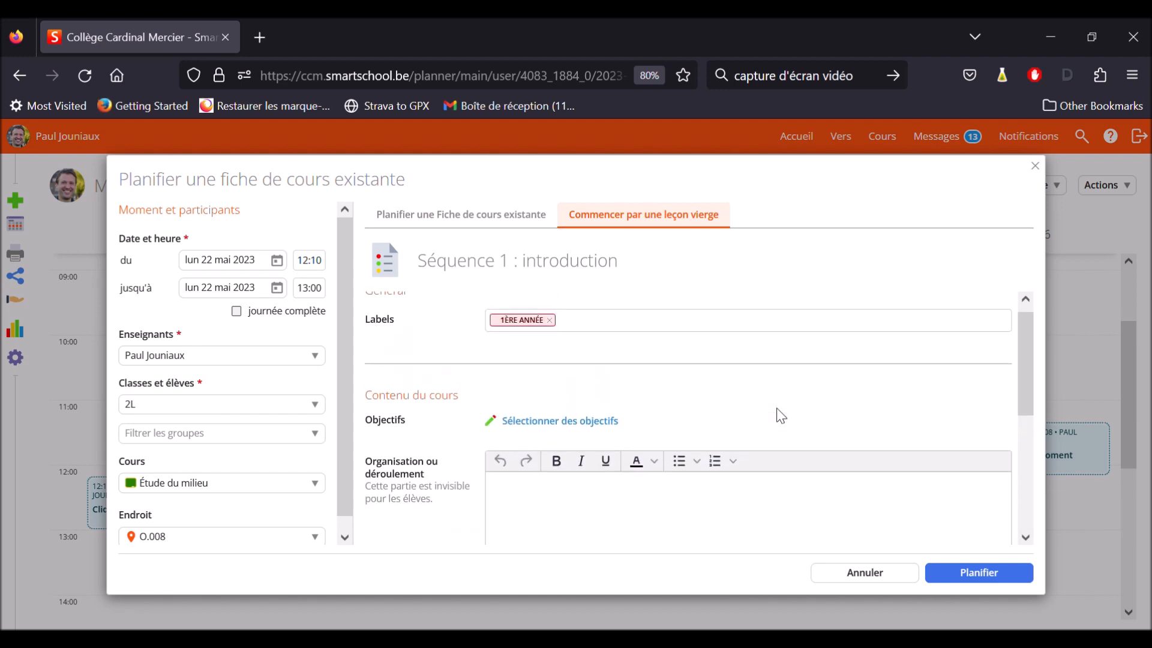
{"action": "scroll", "coordinate": [778, 411], "scroll_direction": "down", "scroll_amount": 1}
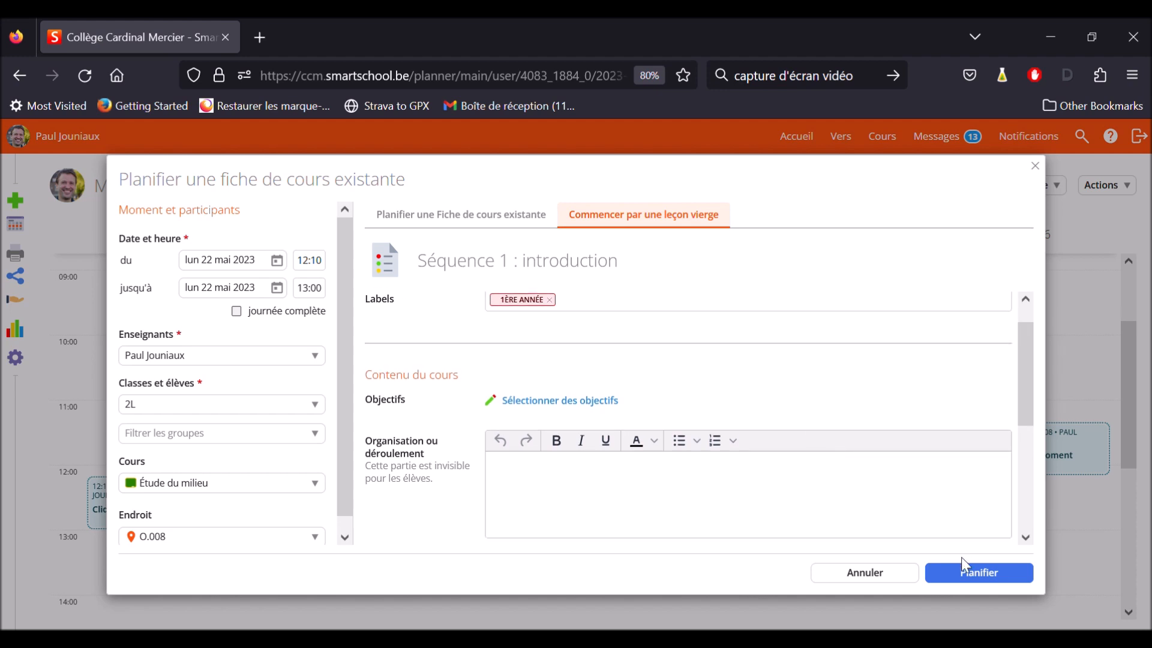
{"action": "left_click", "coordinate": [978, 581]}
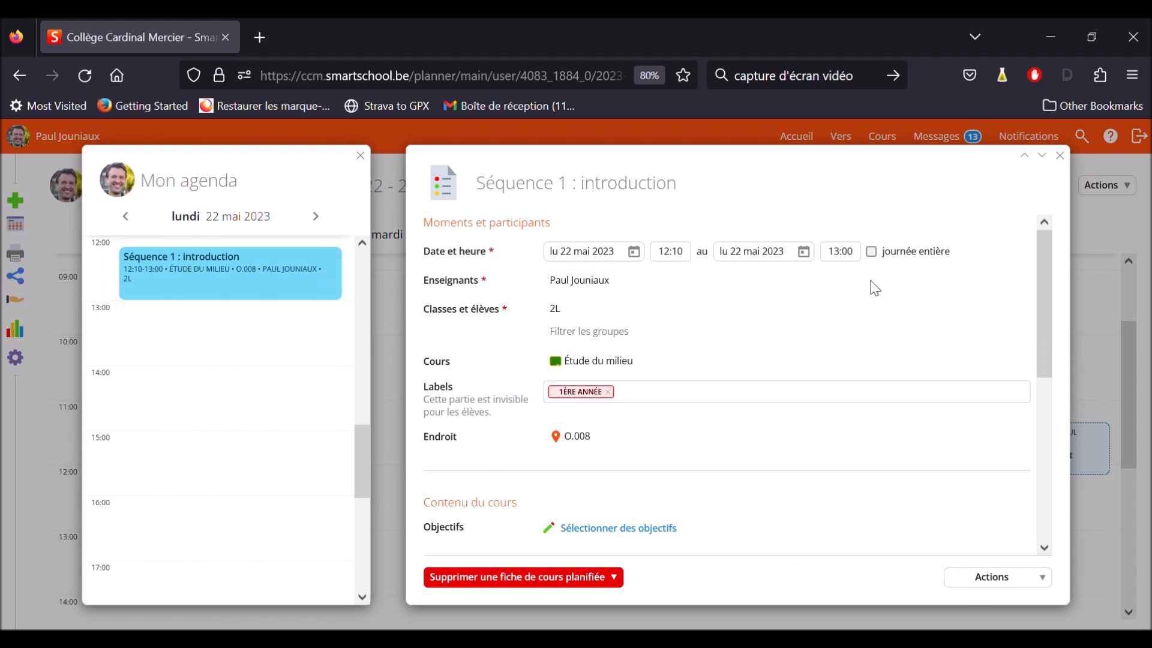
{"action": "left_click", "coordinate": [1060, 156]}
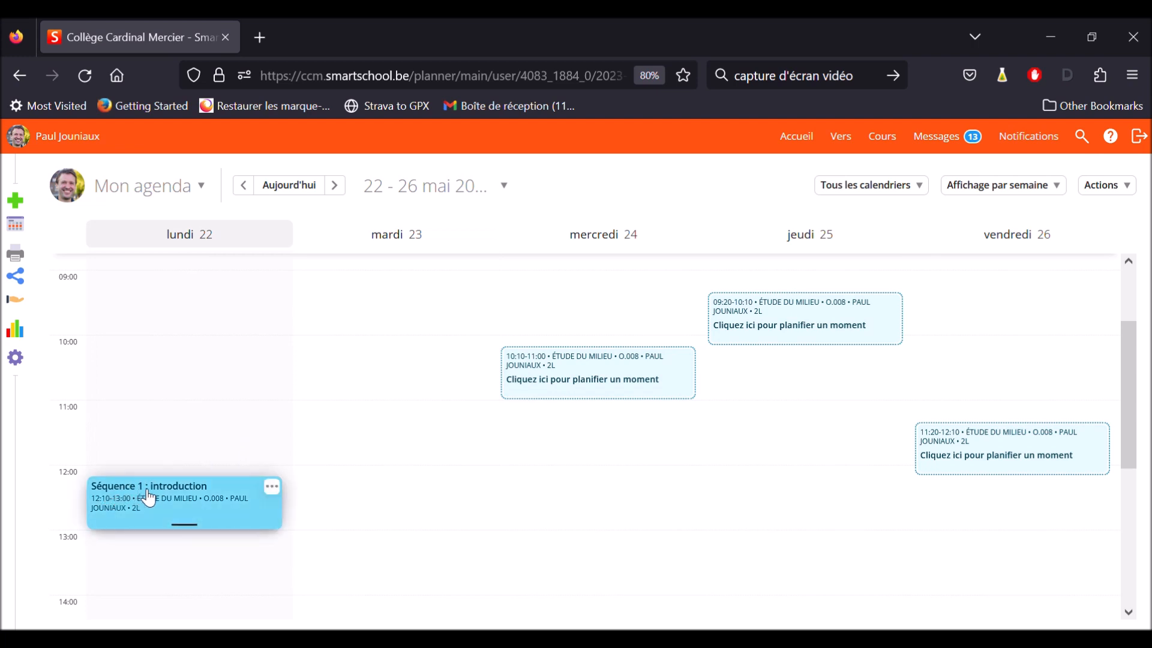
Check the details and student information of Monday's planned "Séquence 1 : introduction" lesson, and return to the agenda
{"action": "left_click", "coordinate": [178, 519]}
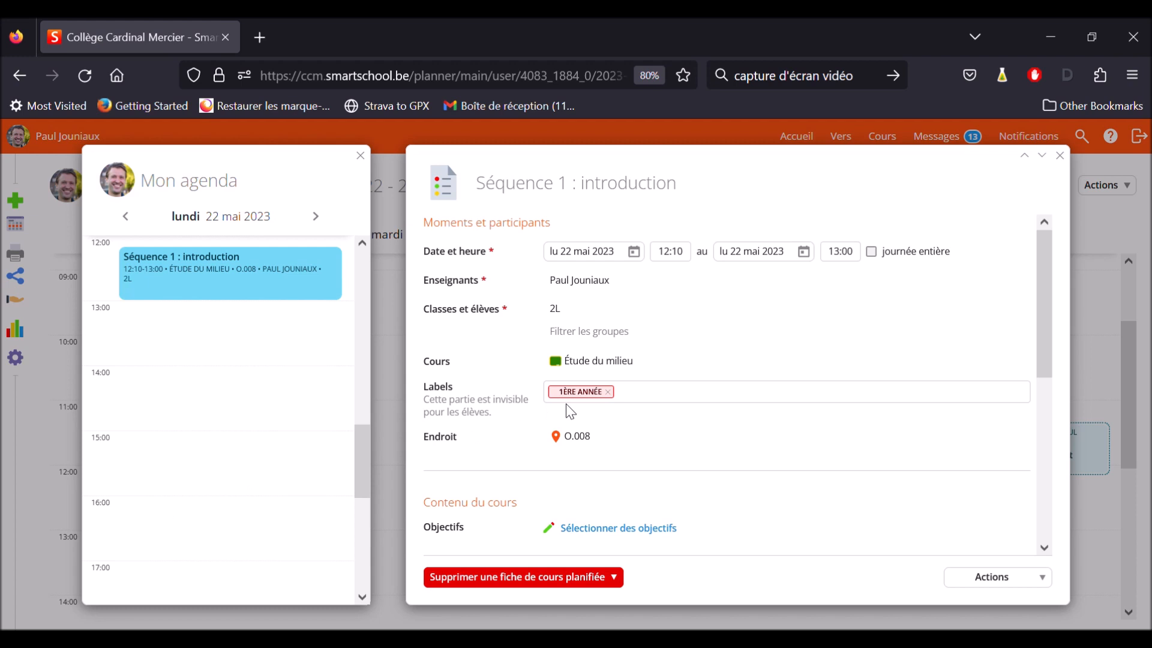
{"action": "scroll", "coordinate": [570, 413], "scroll_direction": "down", "scroll_amount": 5}
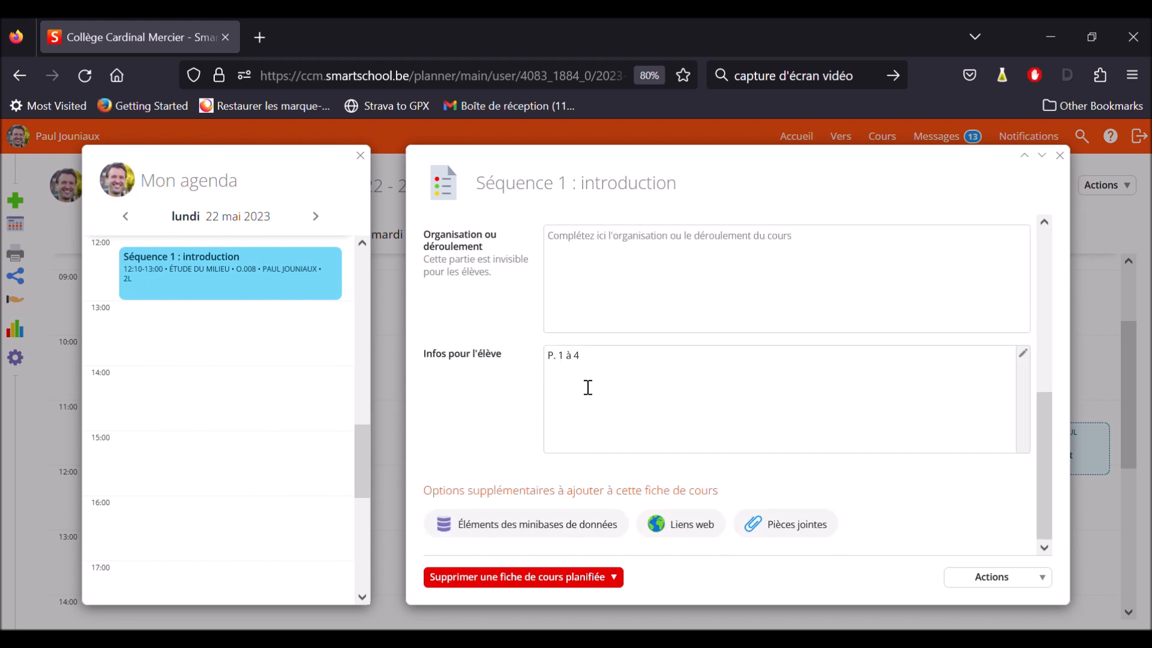
{"action": "left_click", "coordinate": [1059, 155]}
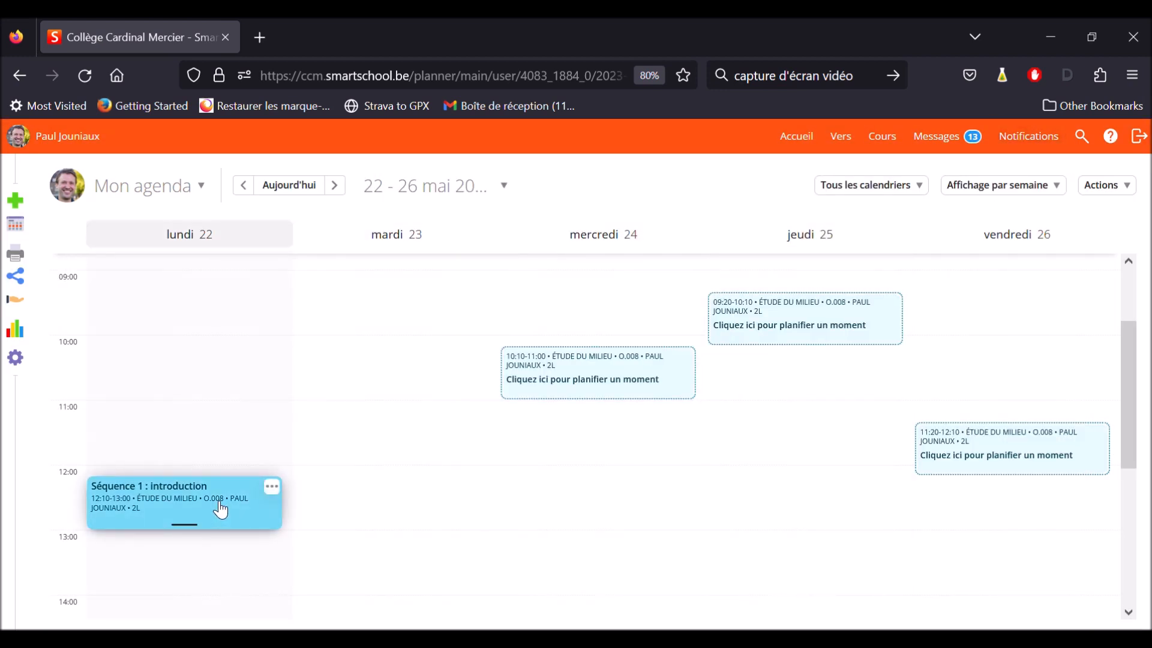
Plan the existing lesson sheet "Séquence 1 : Les graphiques" in the blank Wednesday 24 May moment at 10:10 and return to the agenda
{"action": "left_click", "coordinate": [573, 370]}
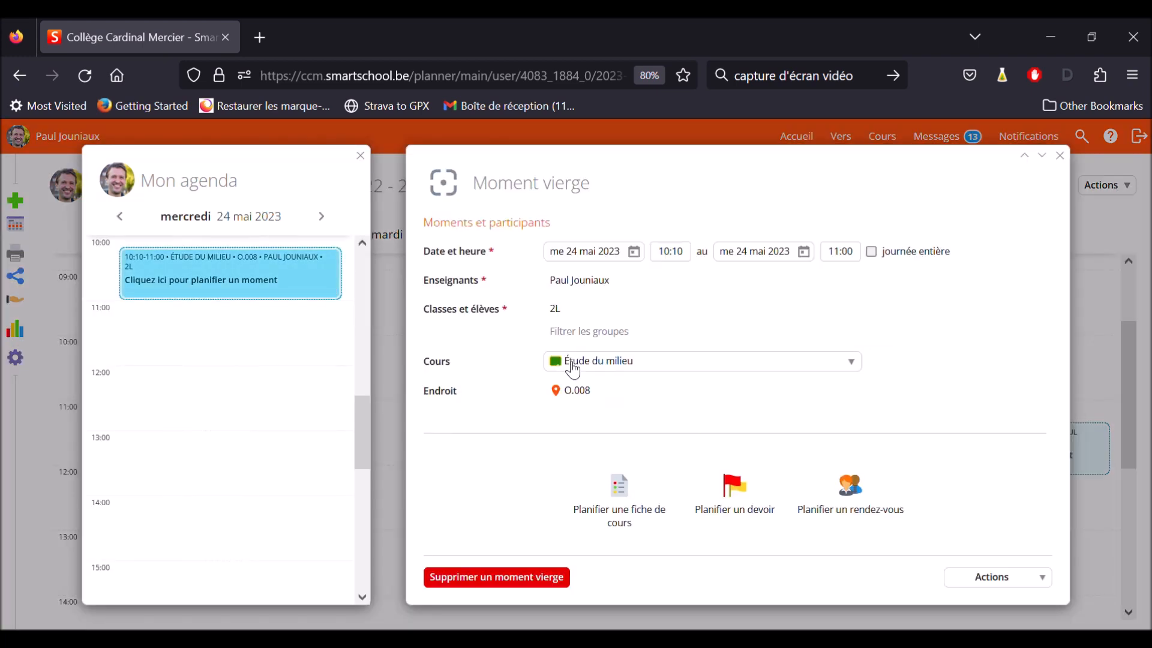
{"action": "left_click", "coordinate": [624, 501]}
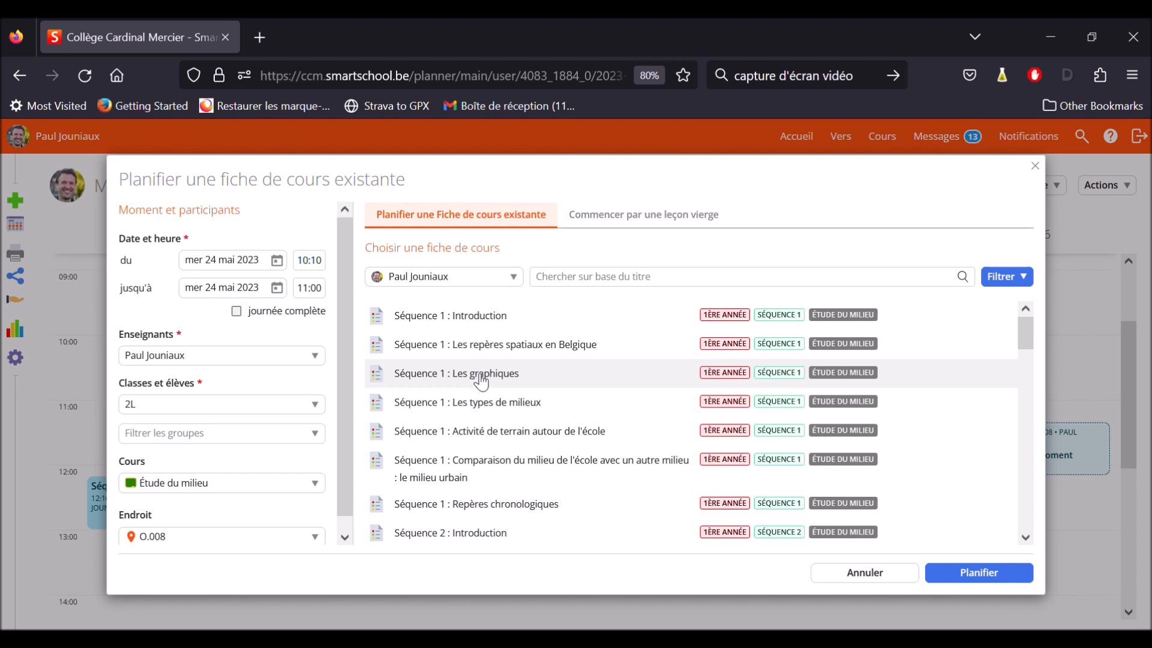
{"action": "left_click", "coordinate": [981, 573]}
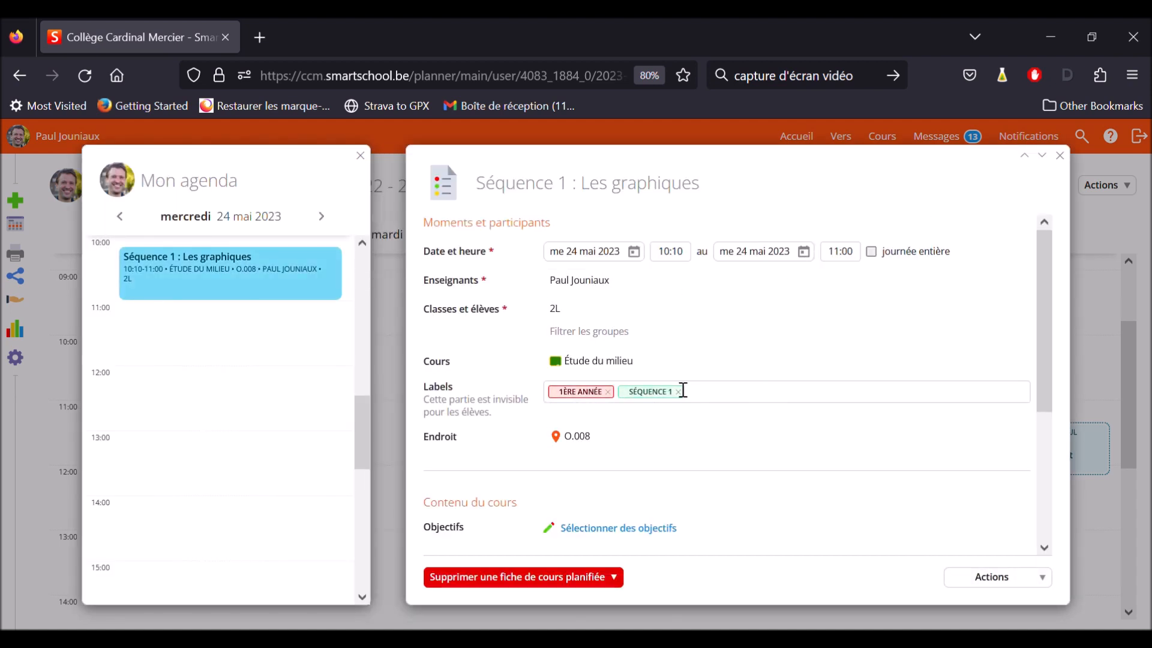
{"action": "left_click", "coordinate": [1061, 157]}
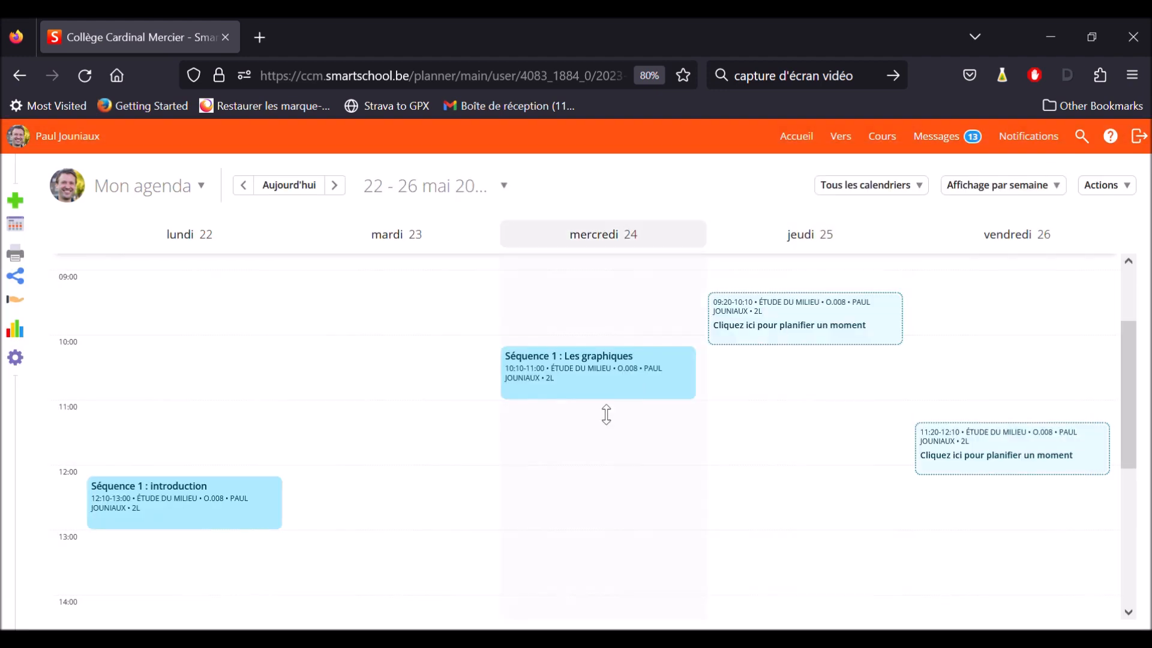